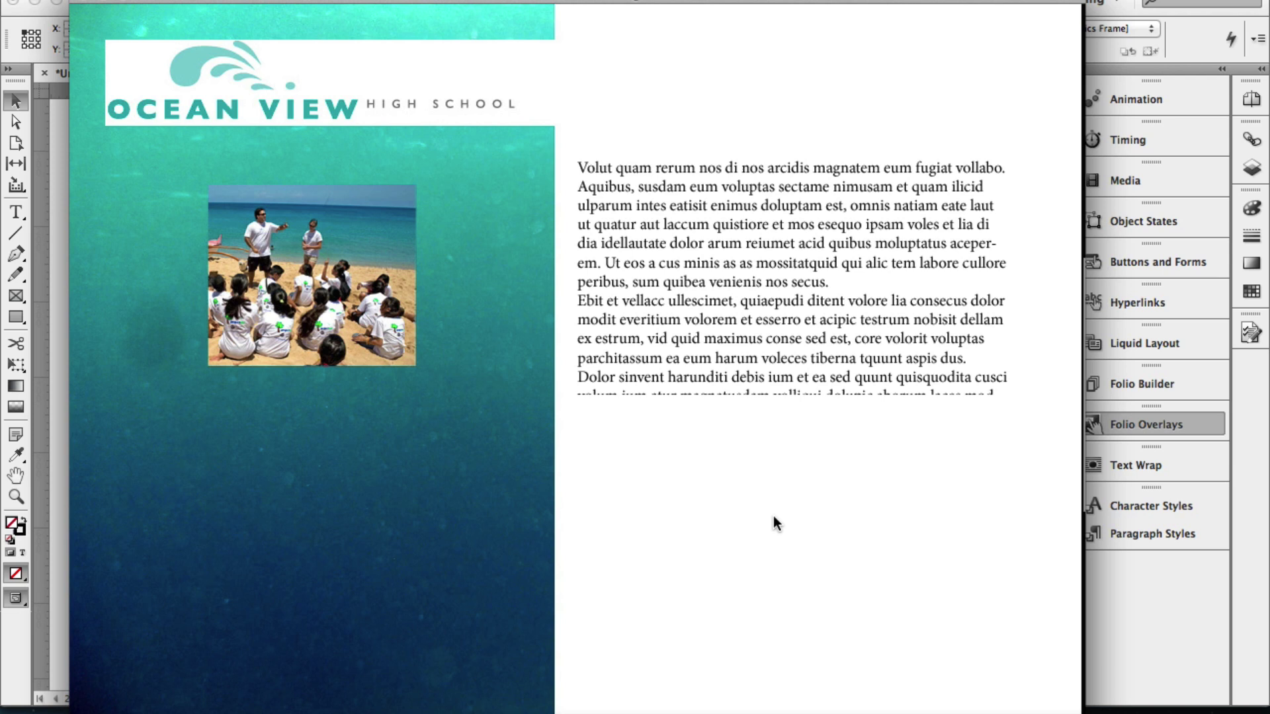
Toggle the Content Viewer nav bar, scroll the article text upward, then close the preview
click(799, 332)
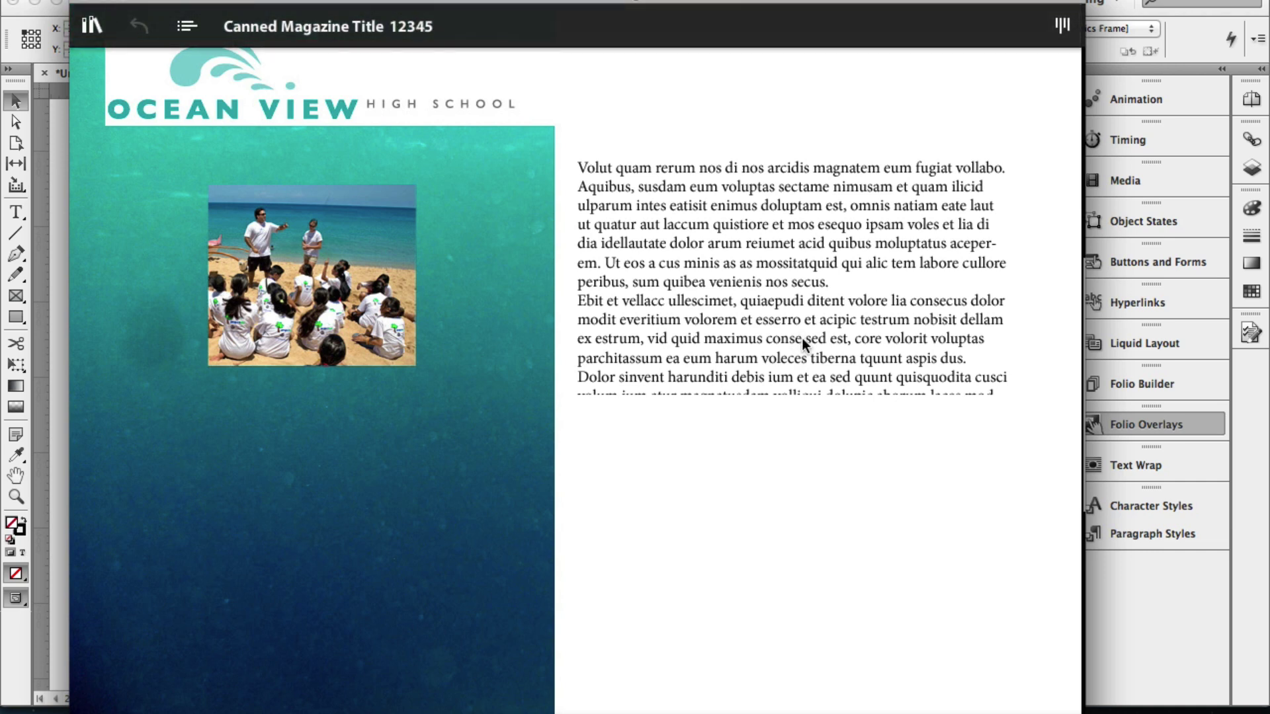
click(803, 338)
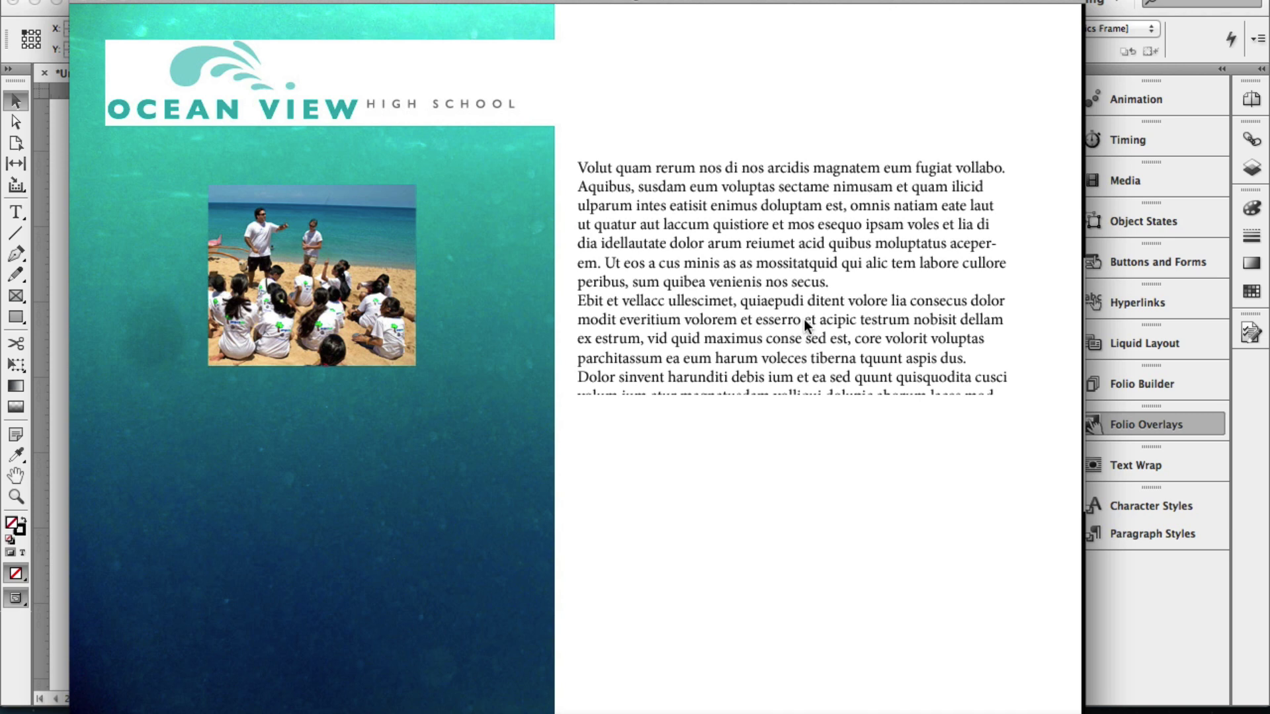
click(771, 291)
drag(773, 271, 739, 264)
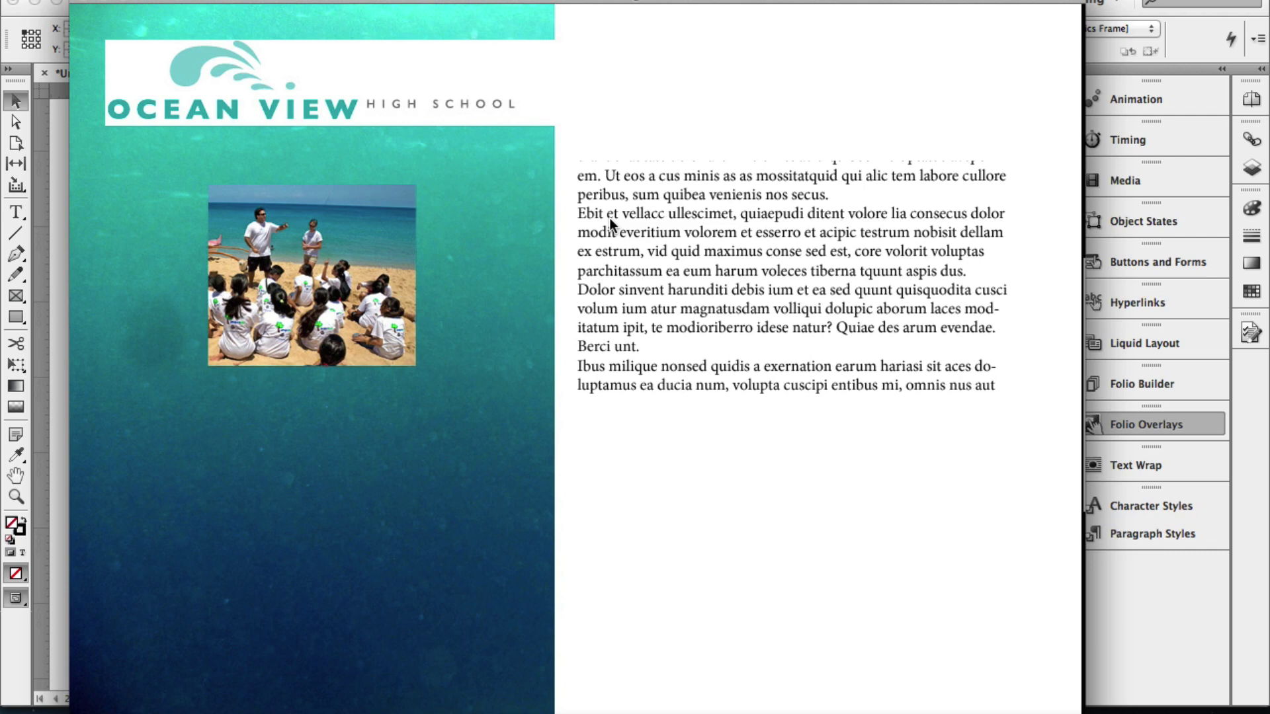
click(83, 2)
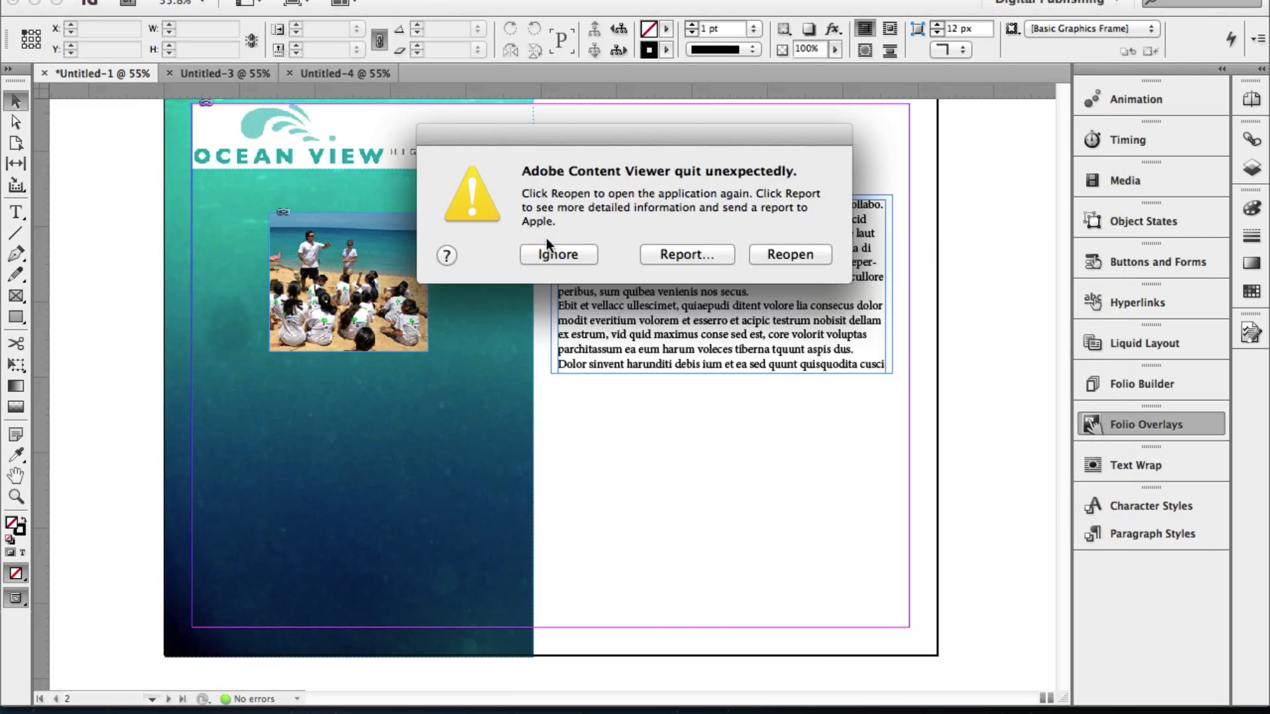
Ignore the crash alert, close Folio Overlays, and delete the right page's text frame
click(553, 253)
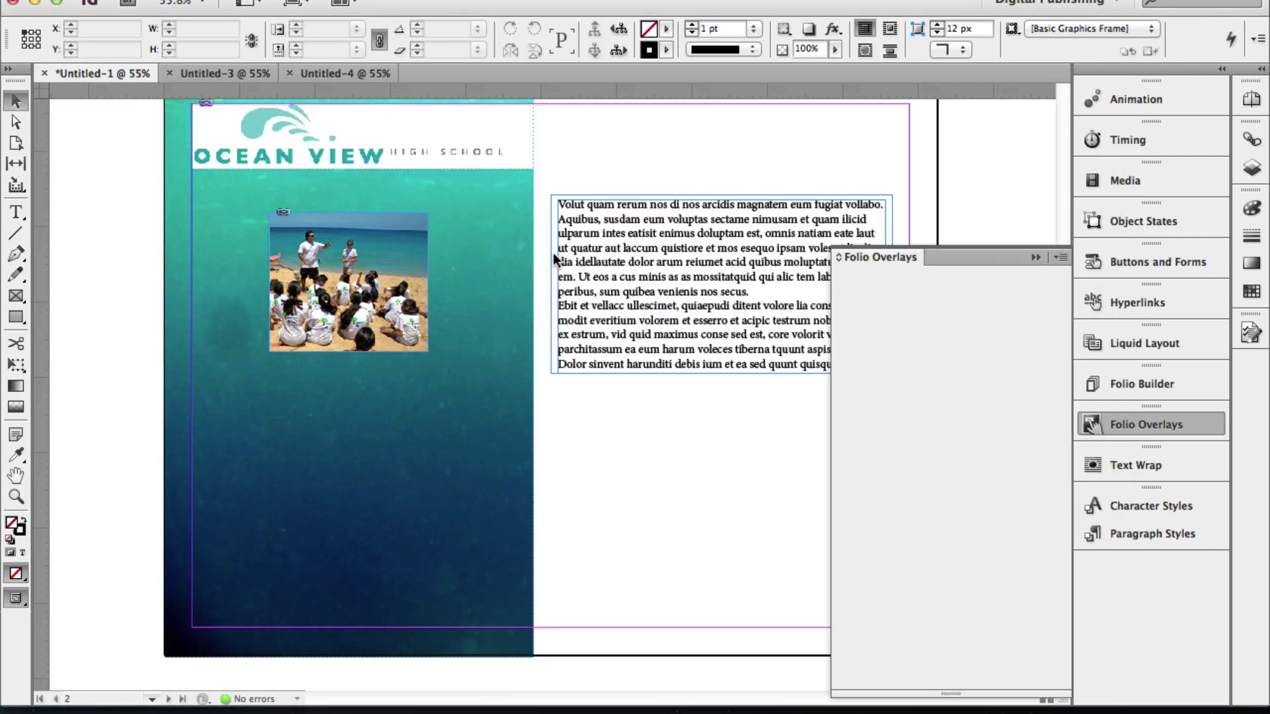
click(1034, 257)
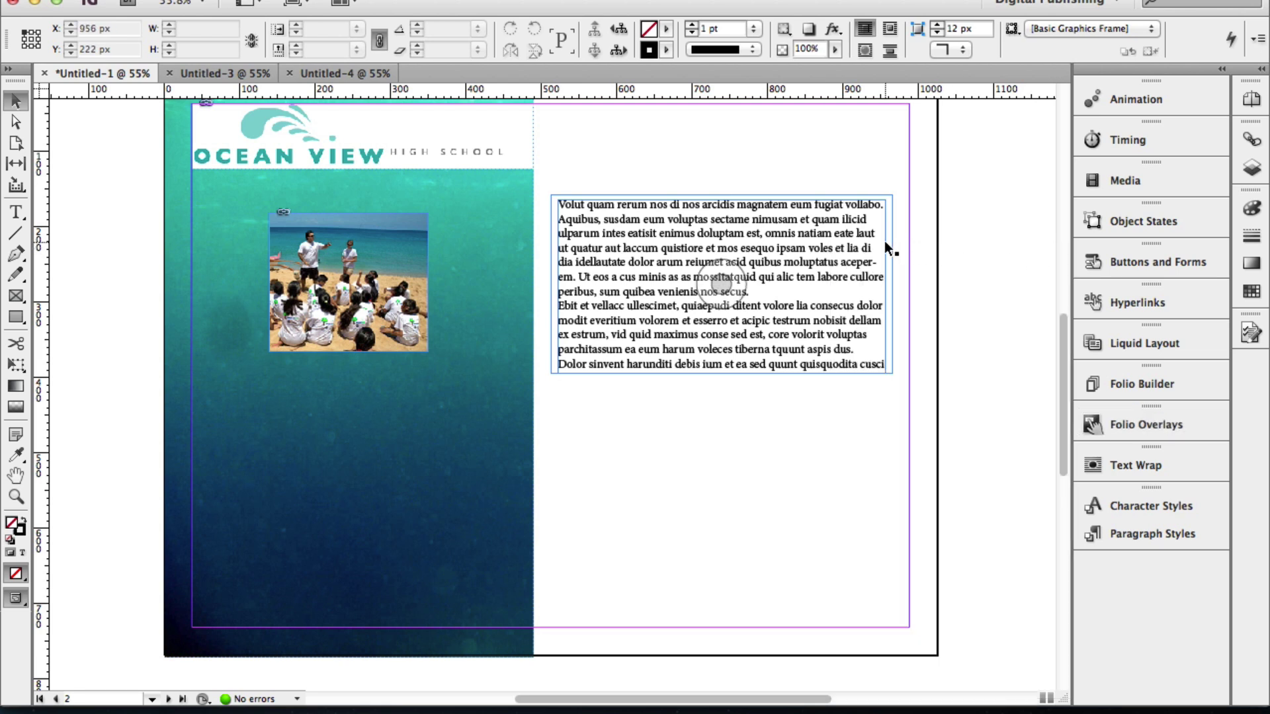
click(858, 250)
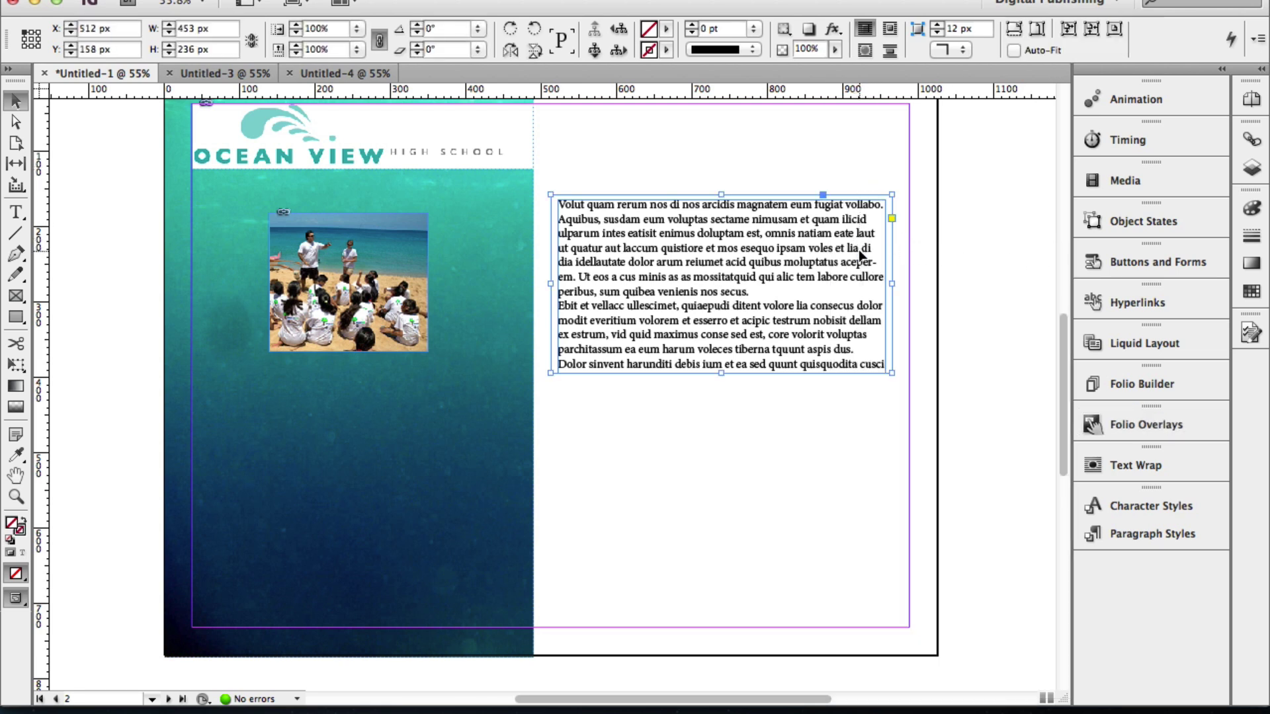
key(Delete)
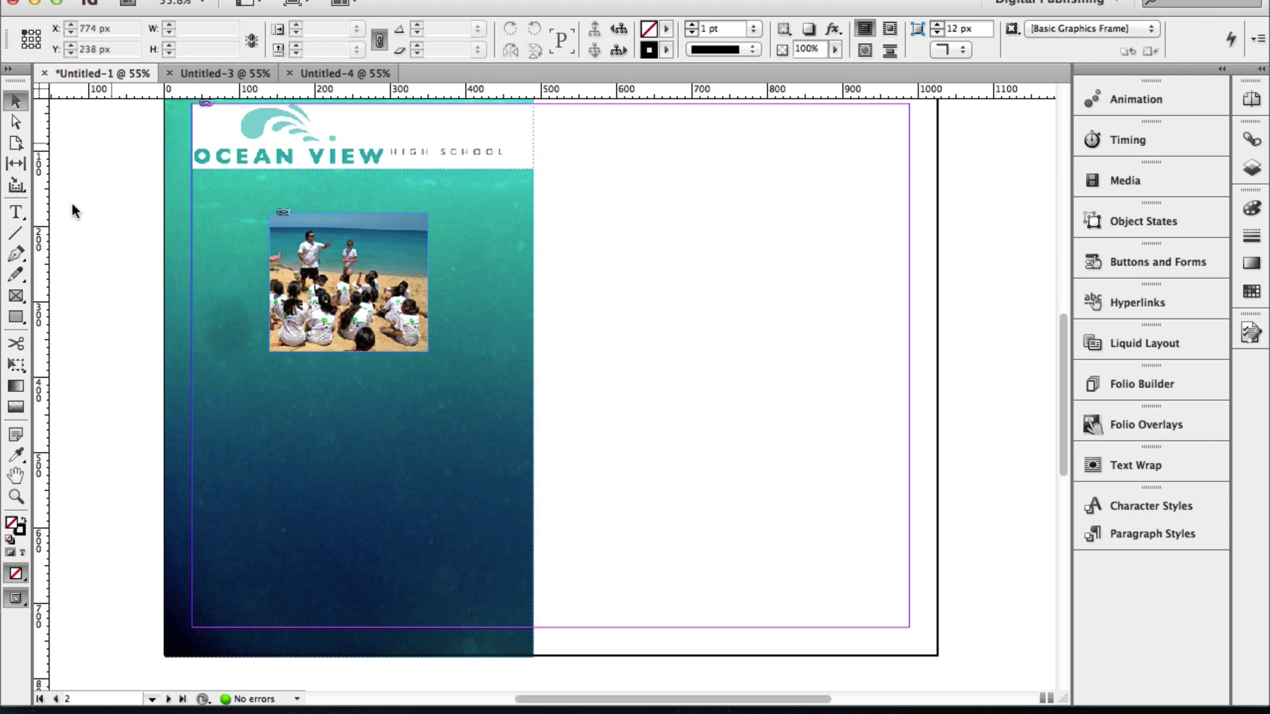
Draw a tall new text frame on the right page with 18 pt type size
click(15, 212)
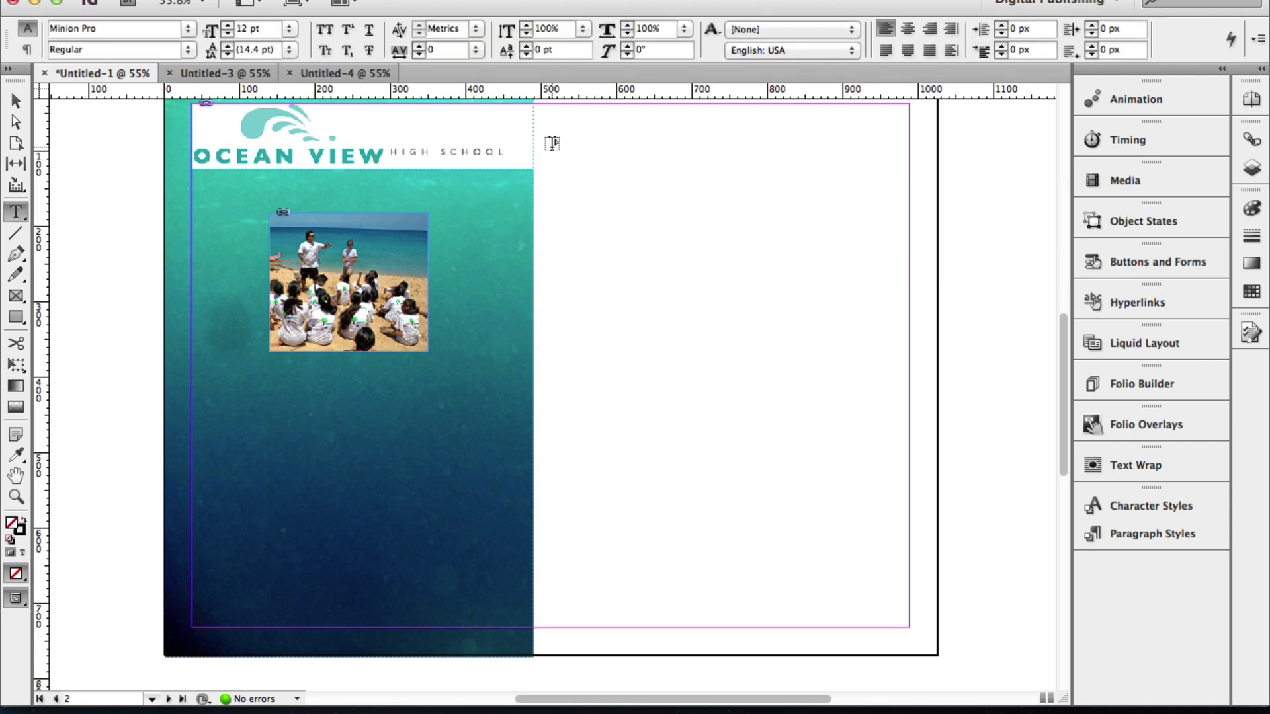
drag(557, 136, 876, 615)
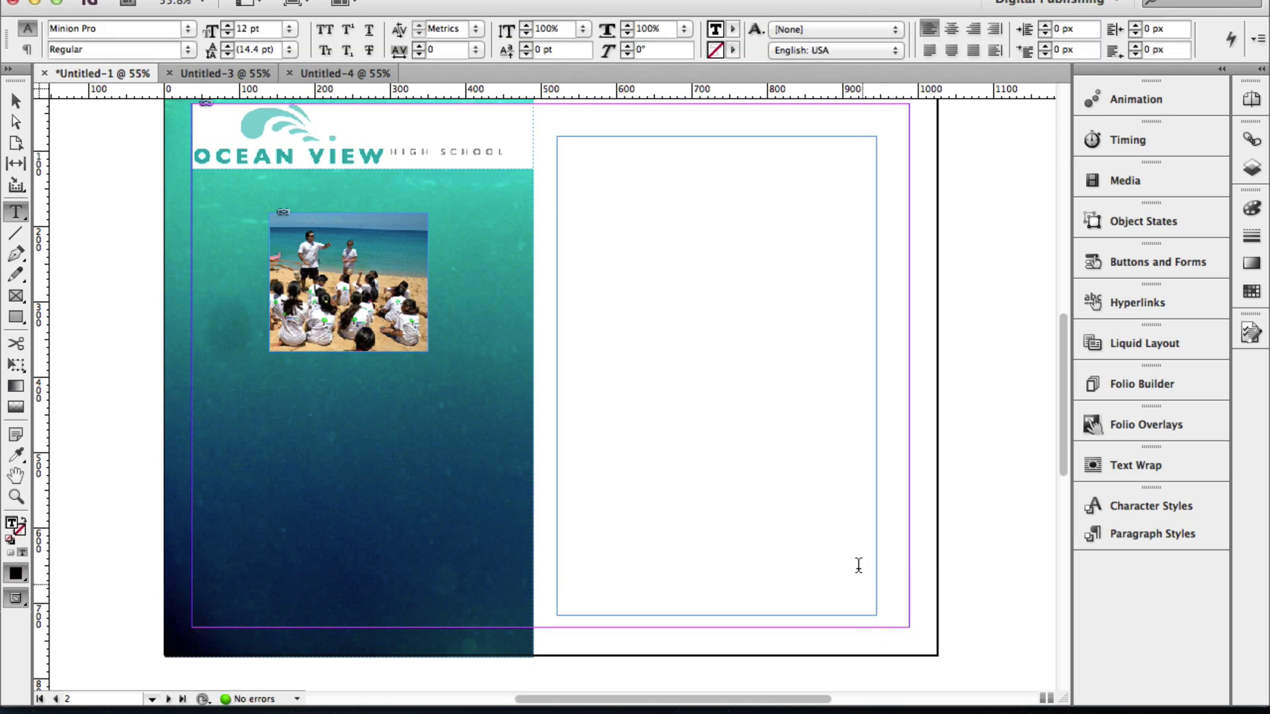
click(228, 25)
click(228, 25)
click(228, 25)
click(228, 25)
click(229, 25)
click(228, 25)
Fill the new frame with placeholder text and select it with the Selection tool
click(291, 2)
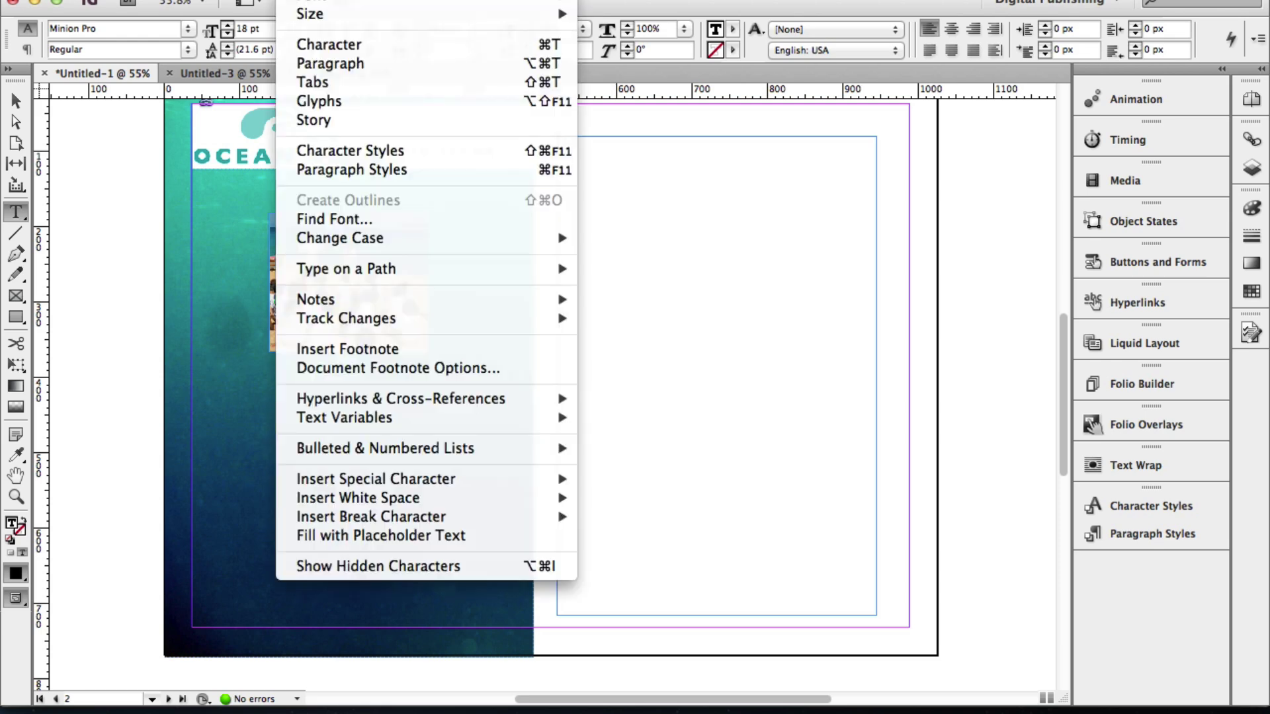
click(365, 533)
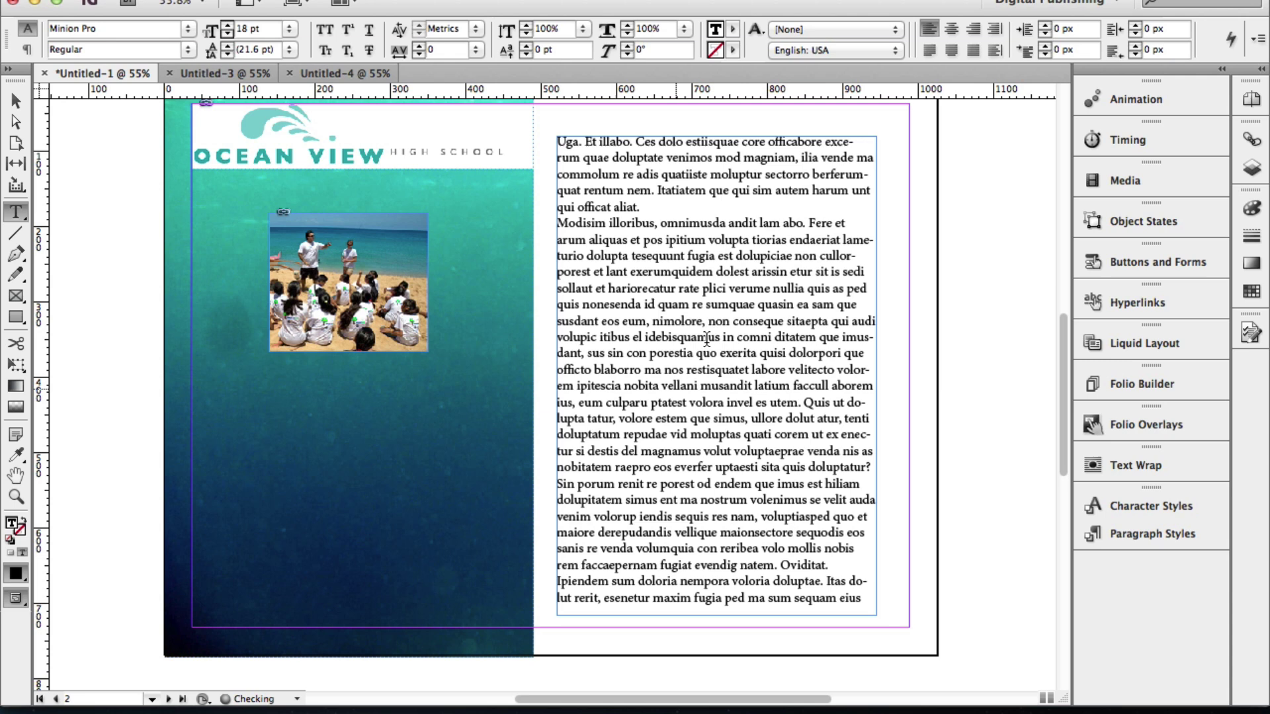
click(16, 101)
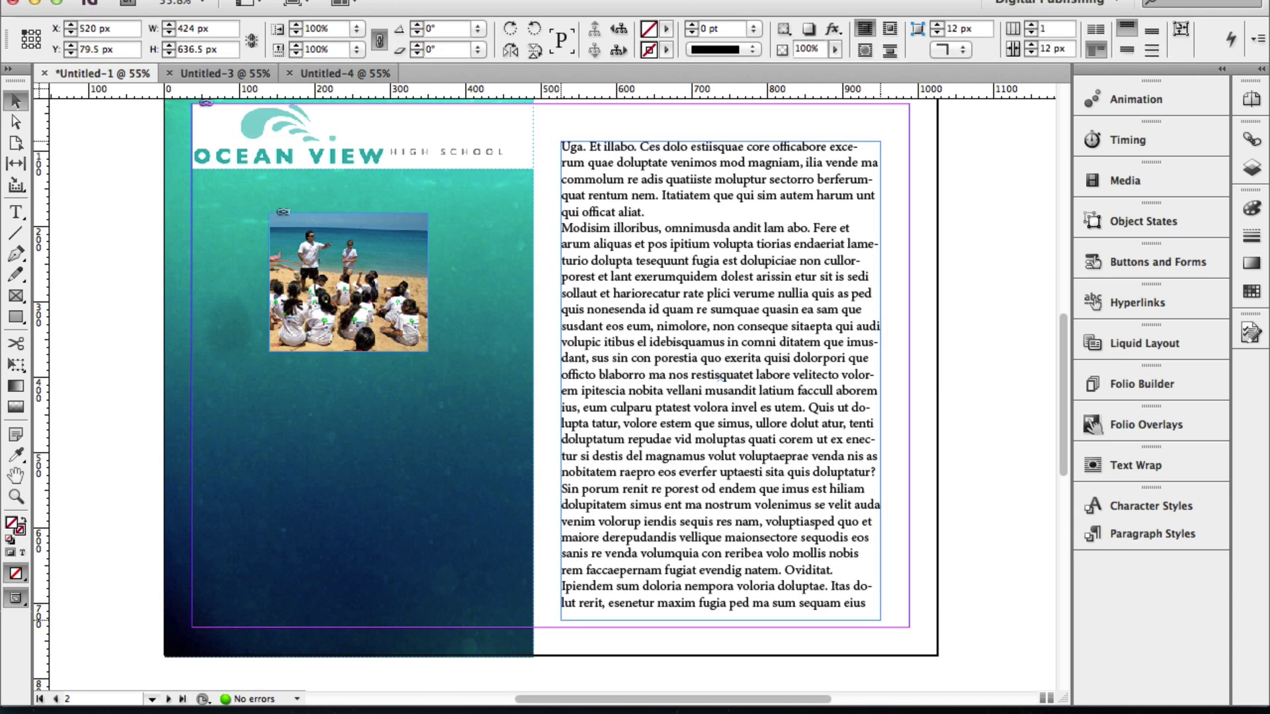
click(701, 309)
Move the text frame onto the left page and draw a wide rectangle frame atop the right page
drag(701, 309, 335, 346)
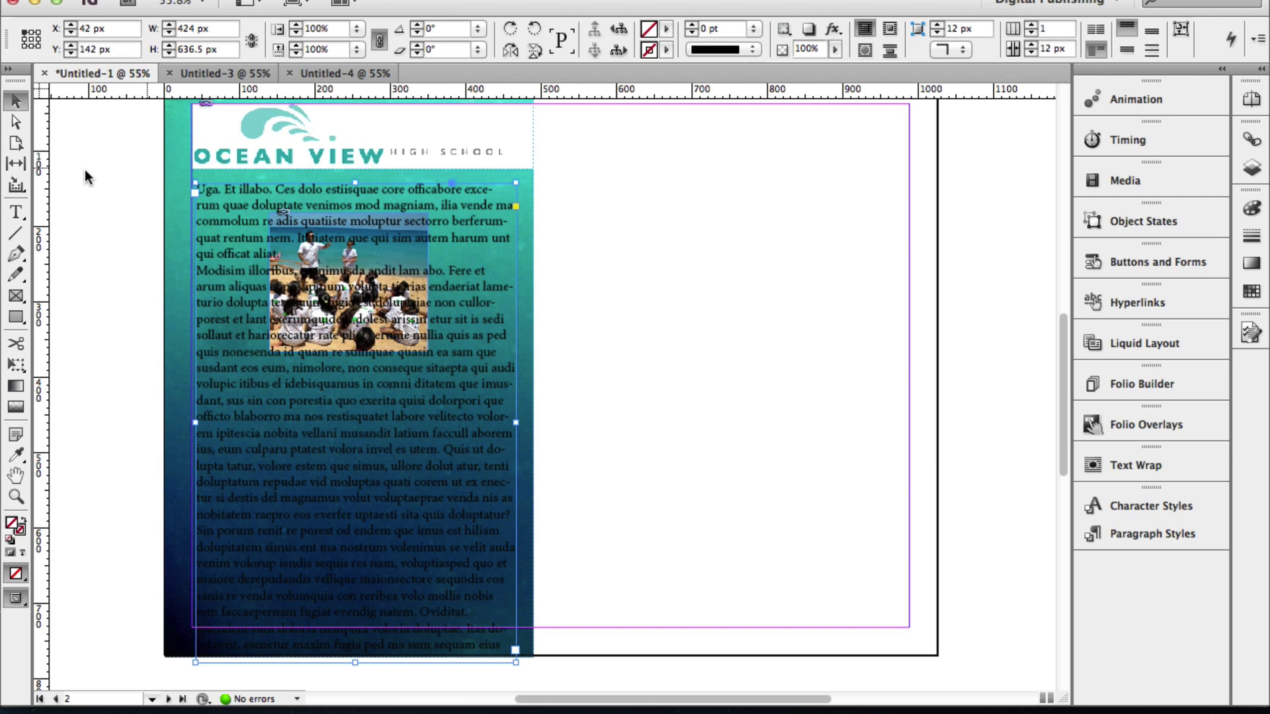
click(17, 295)
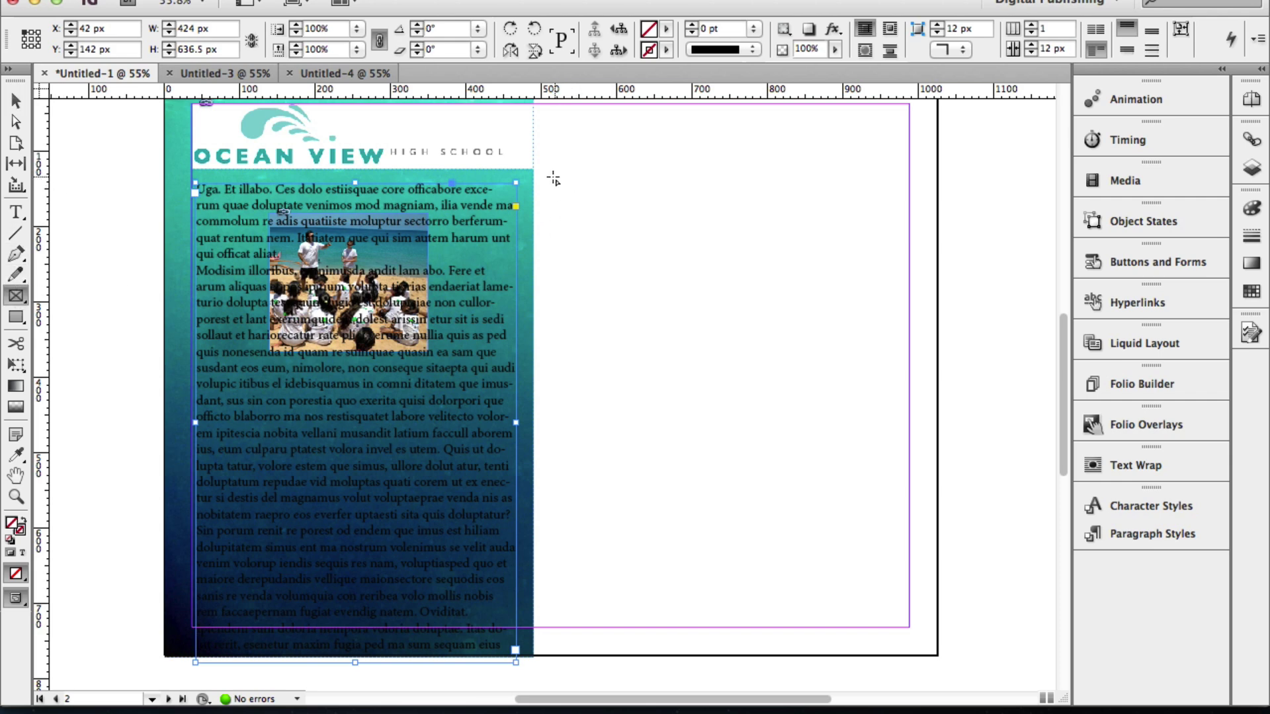
mouse_move(552, 174)
mouse_down()
mouse_move(782, 318)
mouse_move(864, 343)
mouse_move(899, 376)
mouse_up()
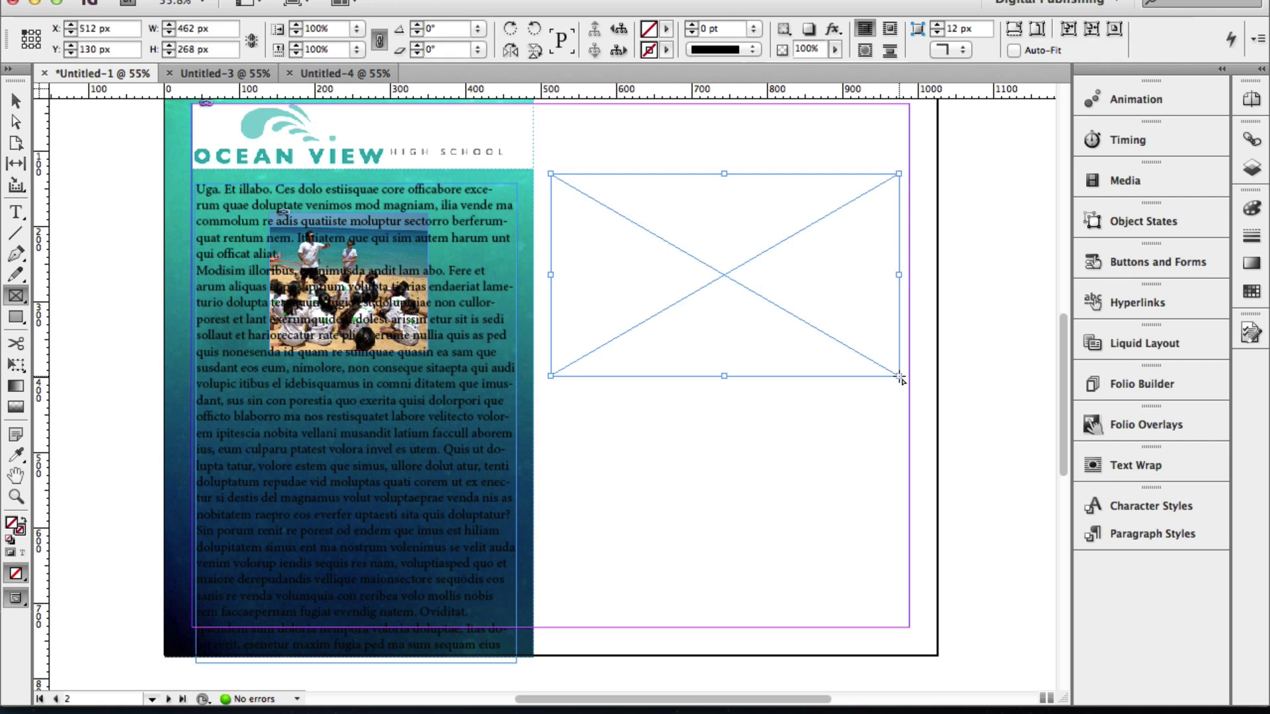
click(18, 104)
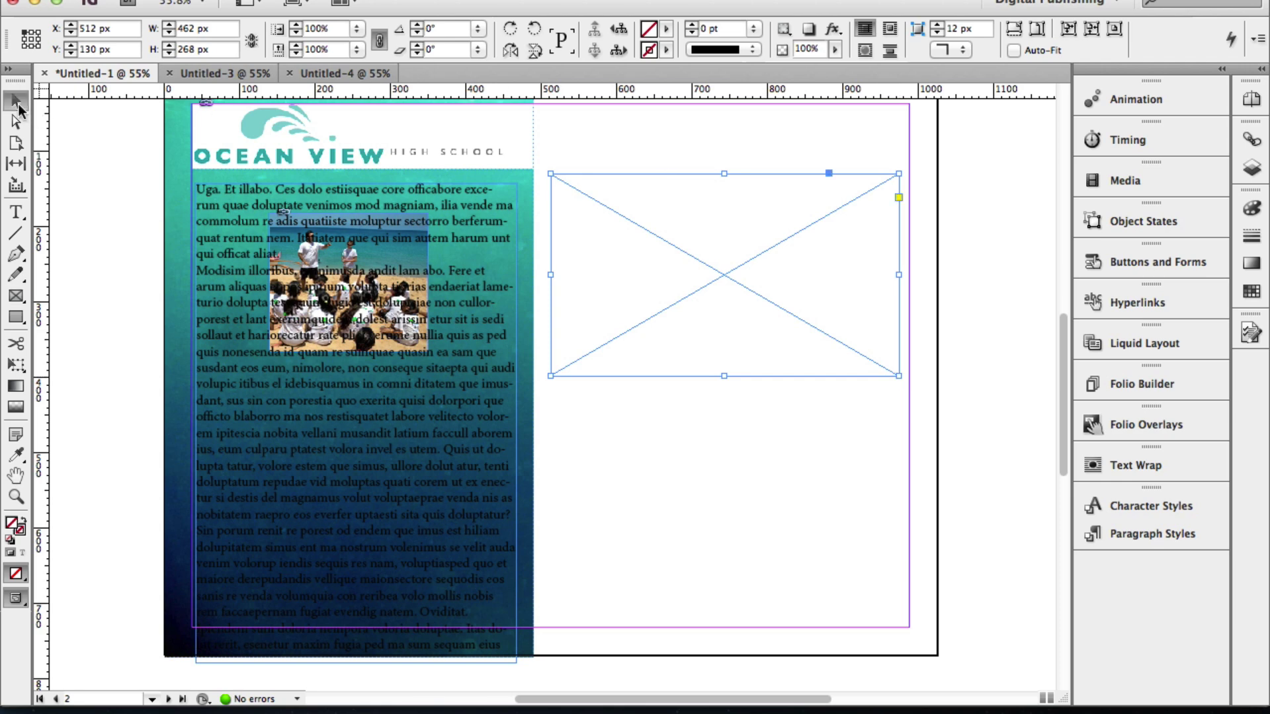
click(307, 437)
Move the text frame back right, cut it, and delete the empty rectangle frame
drag(306, 437, 668, 441)
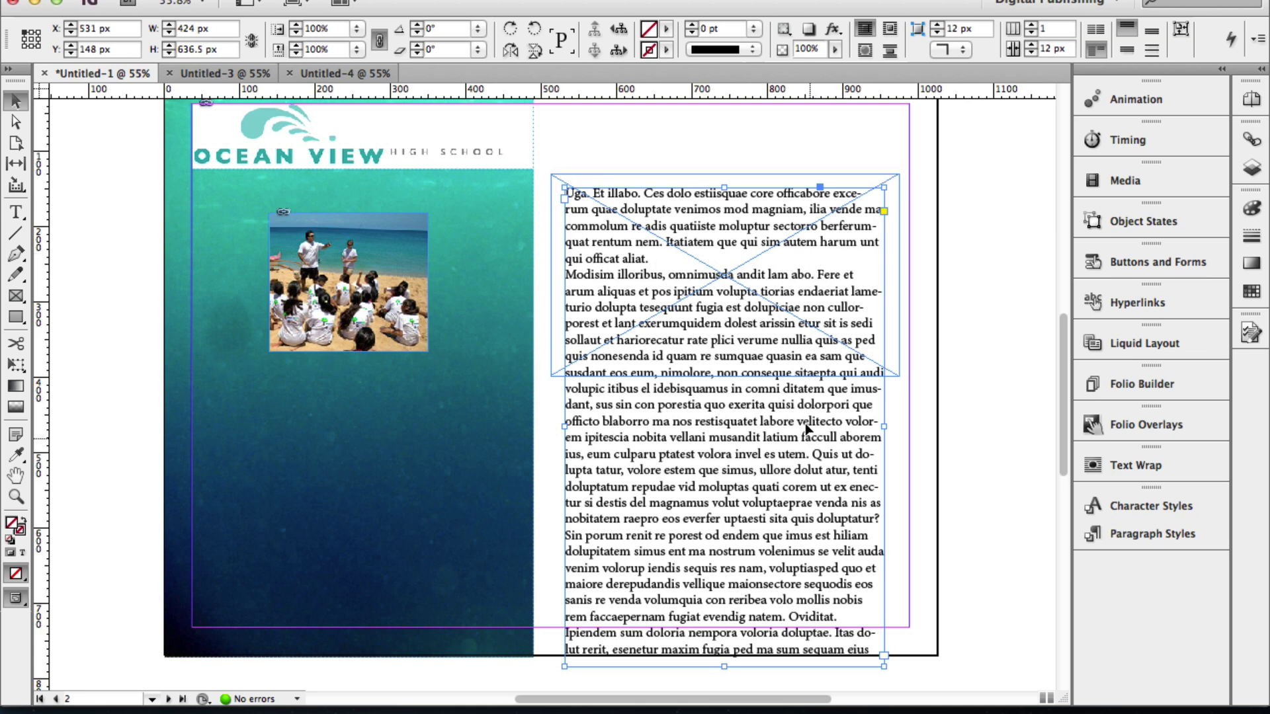
click(199, 0)
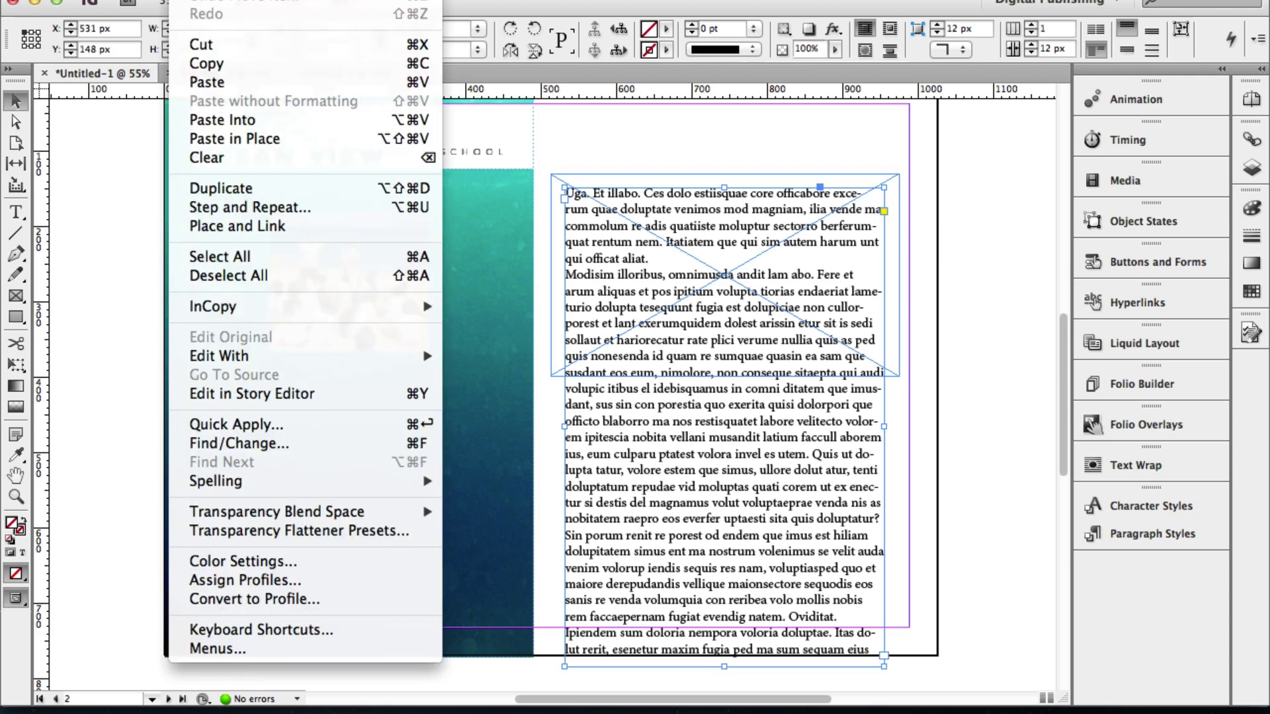
click(210, 45)
click(723, 239)
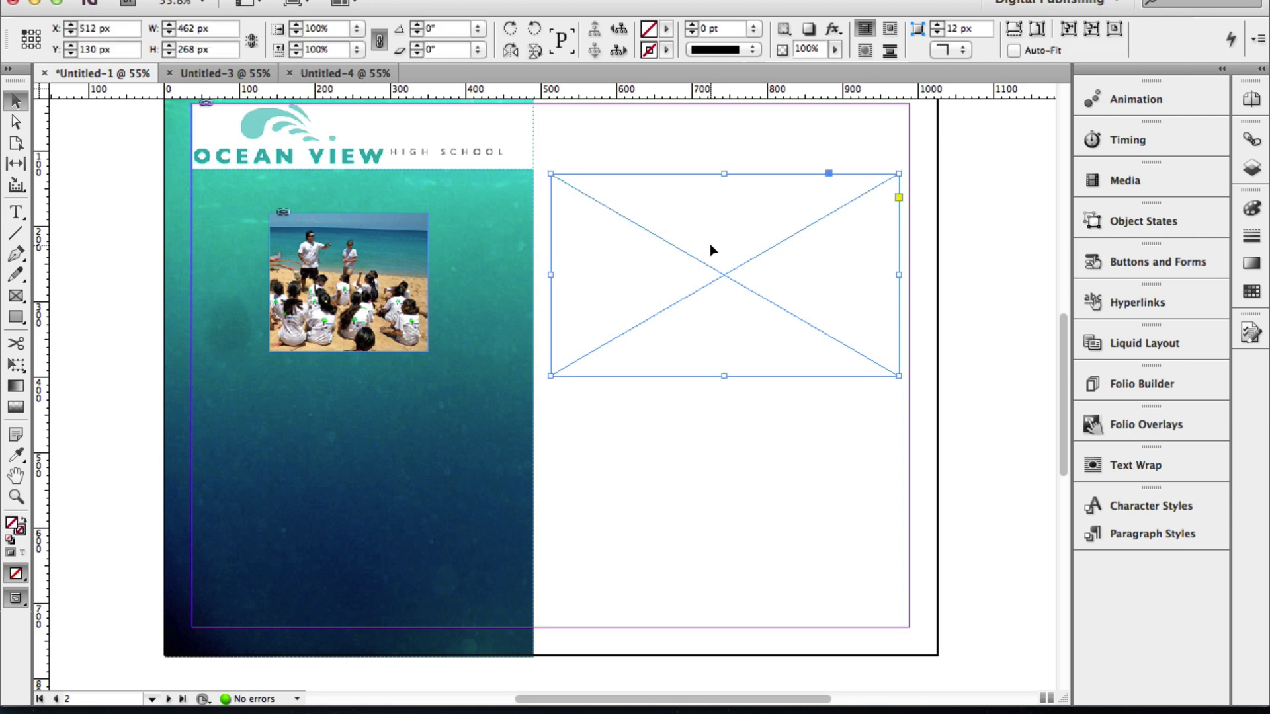
key(Delete)
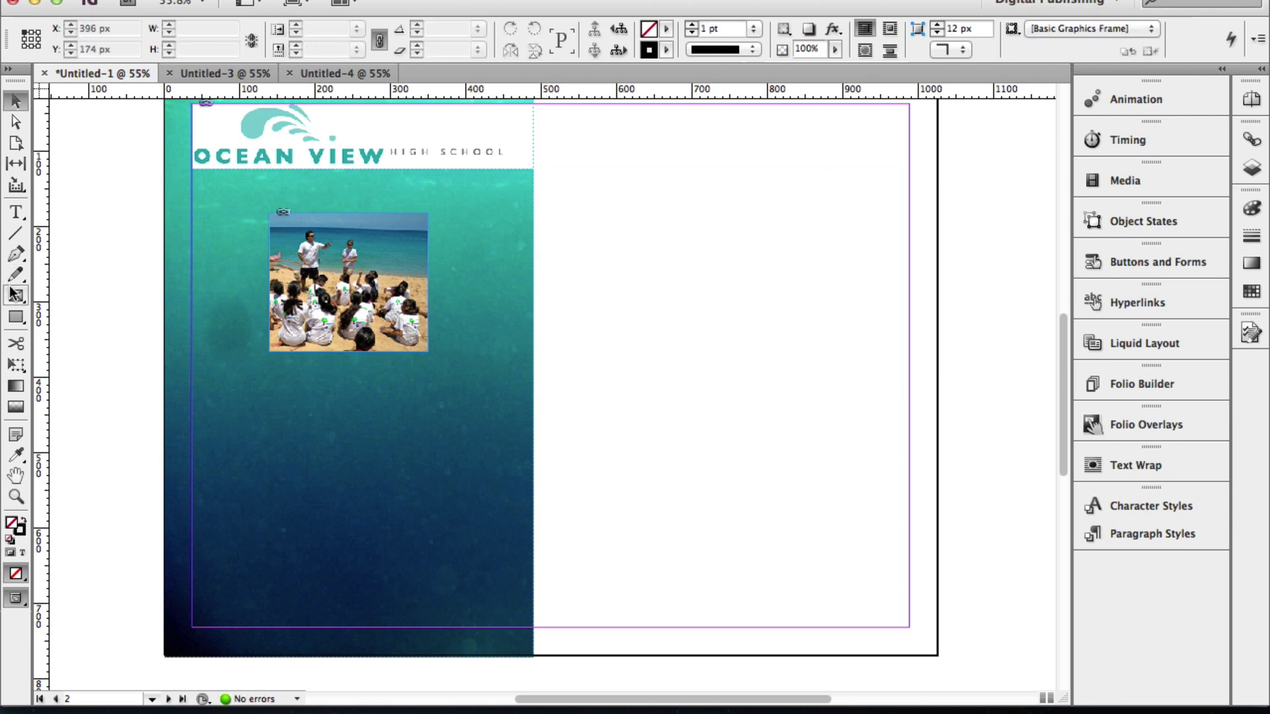
Draw a 448 × 254 px frame atop the right page and Paste Into it the cut text
click(17, 297)
drag(551, 183, 888, 373)
click(17, 101)
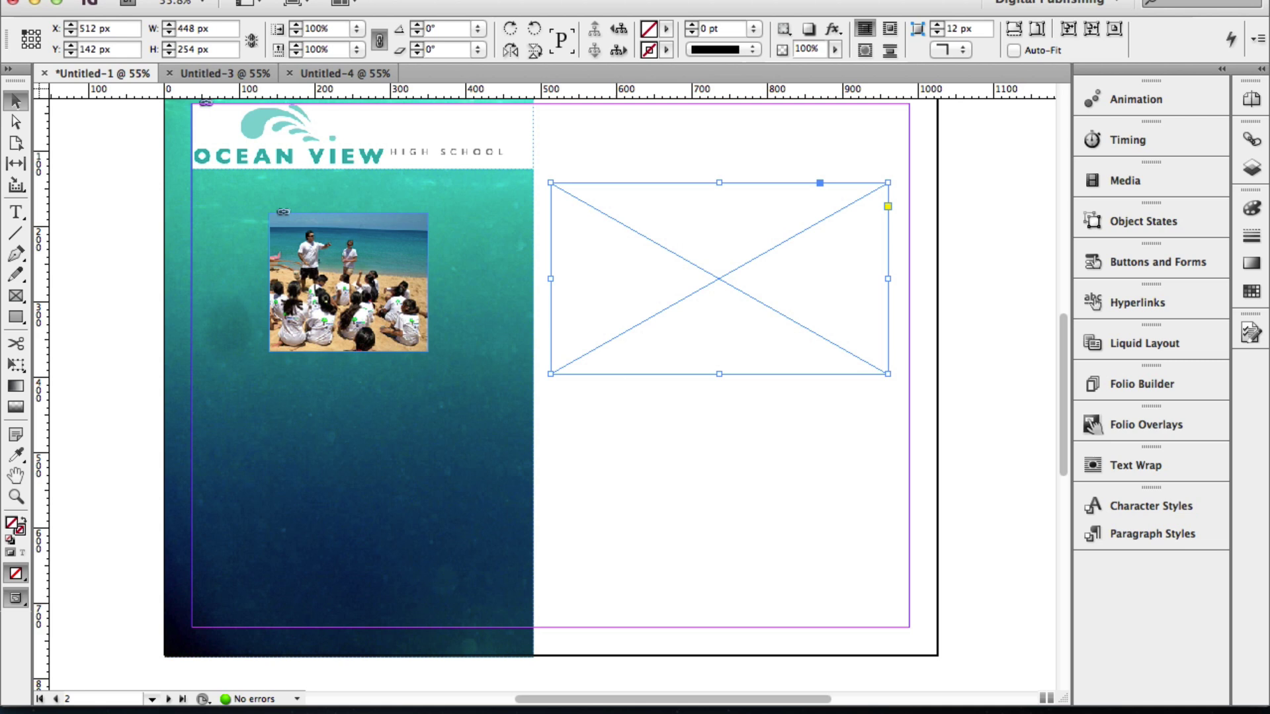
click(186, 1)
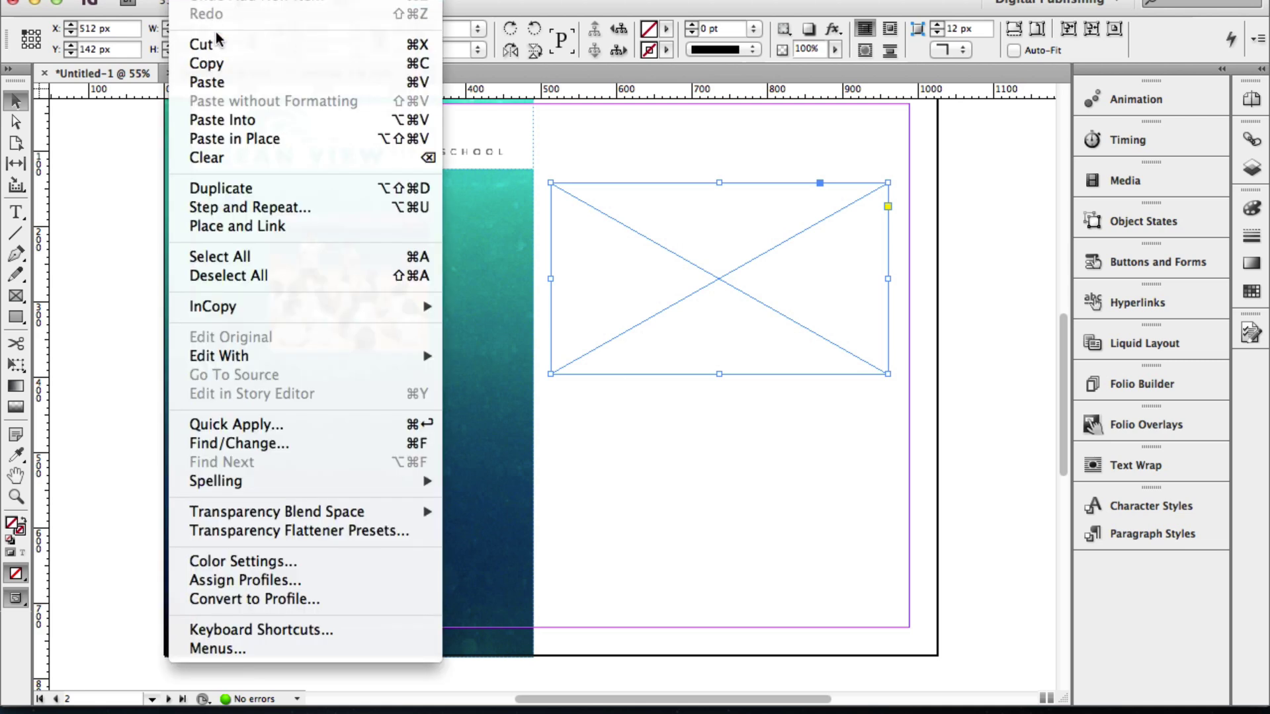
click(239, 120)
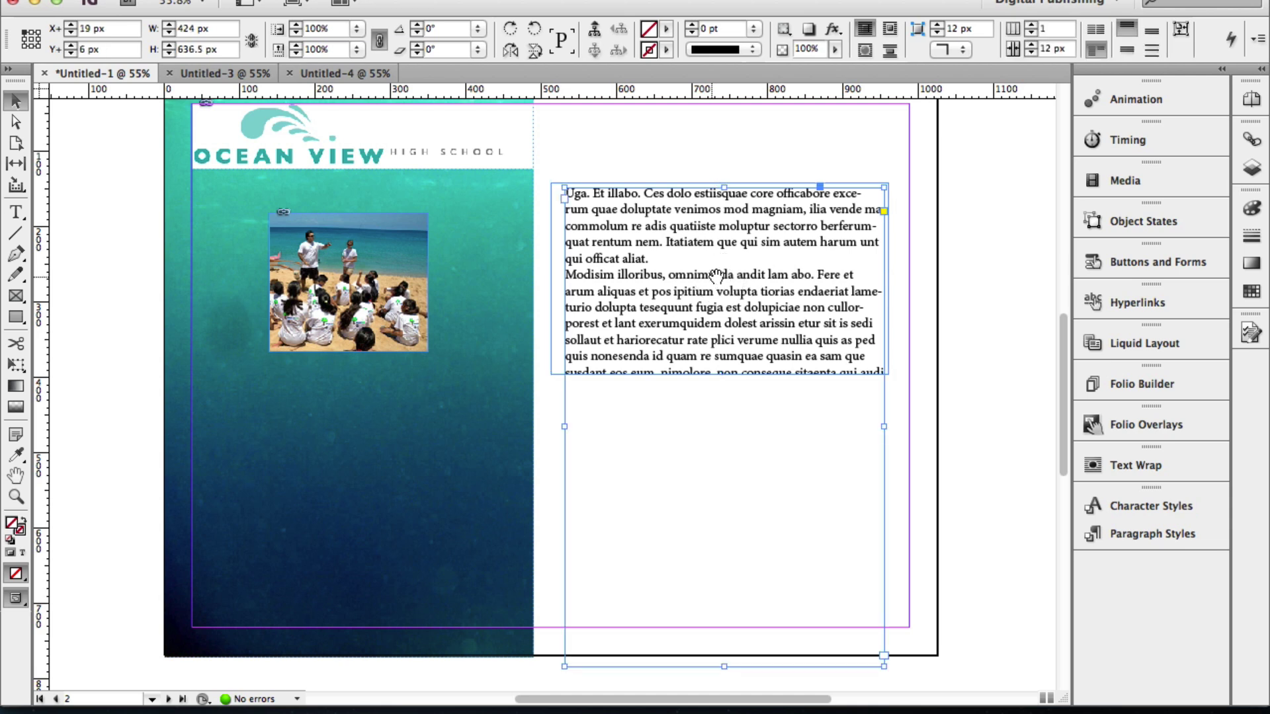
Move the nested text frame to X 12, Y 10 inside its container, then deselect
click(719, 278)
drag(710, 352, 713, 433)
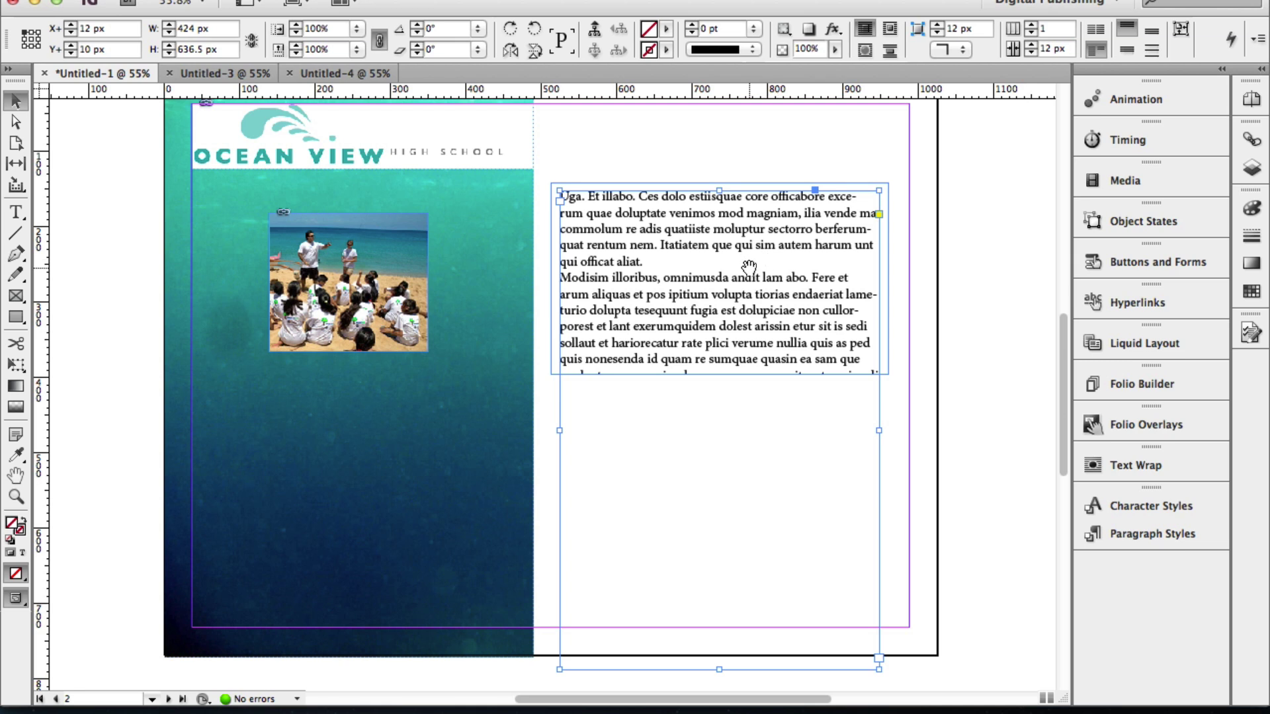
click(771, 140)
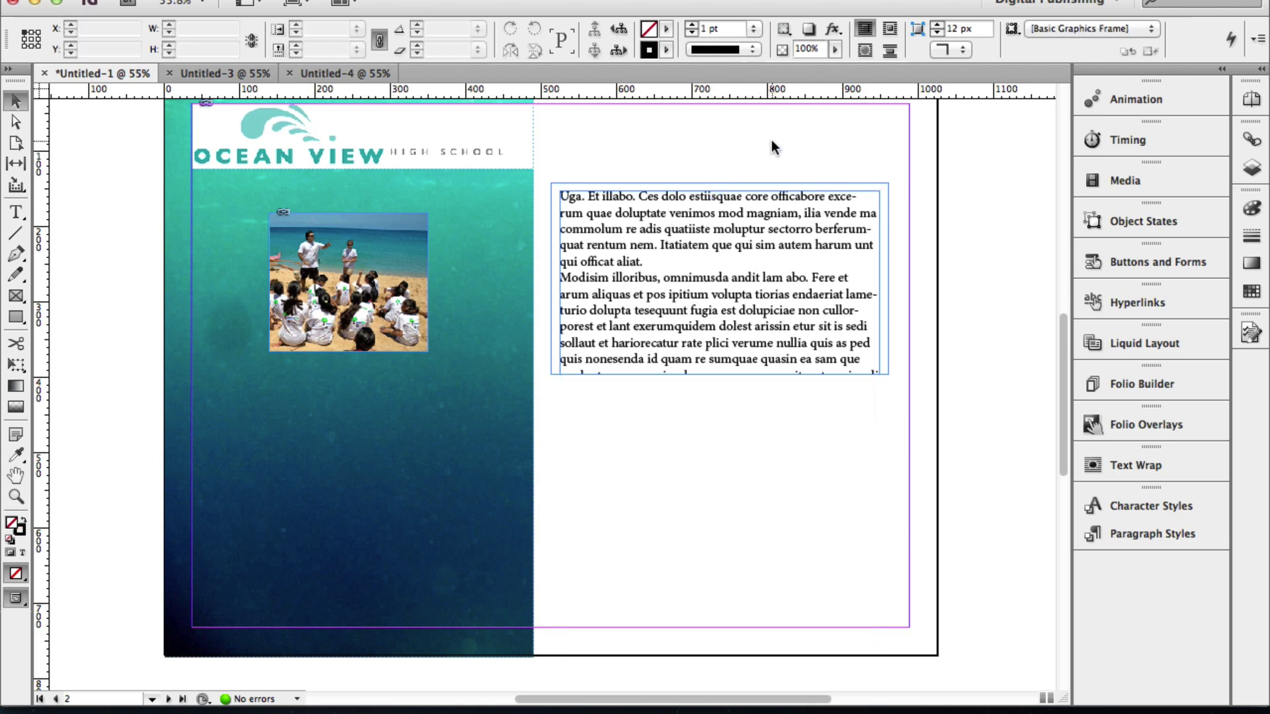
Switch to the Digital Publishing workspace and open the Folio Overlays panel
click(1136, 426)
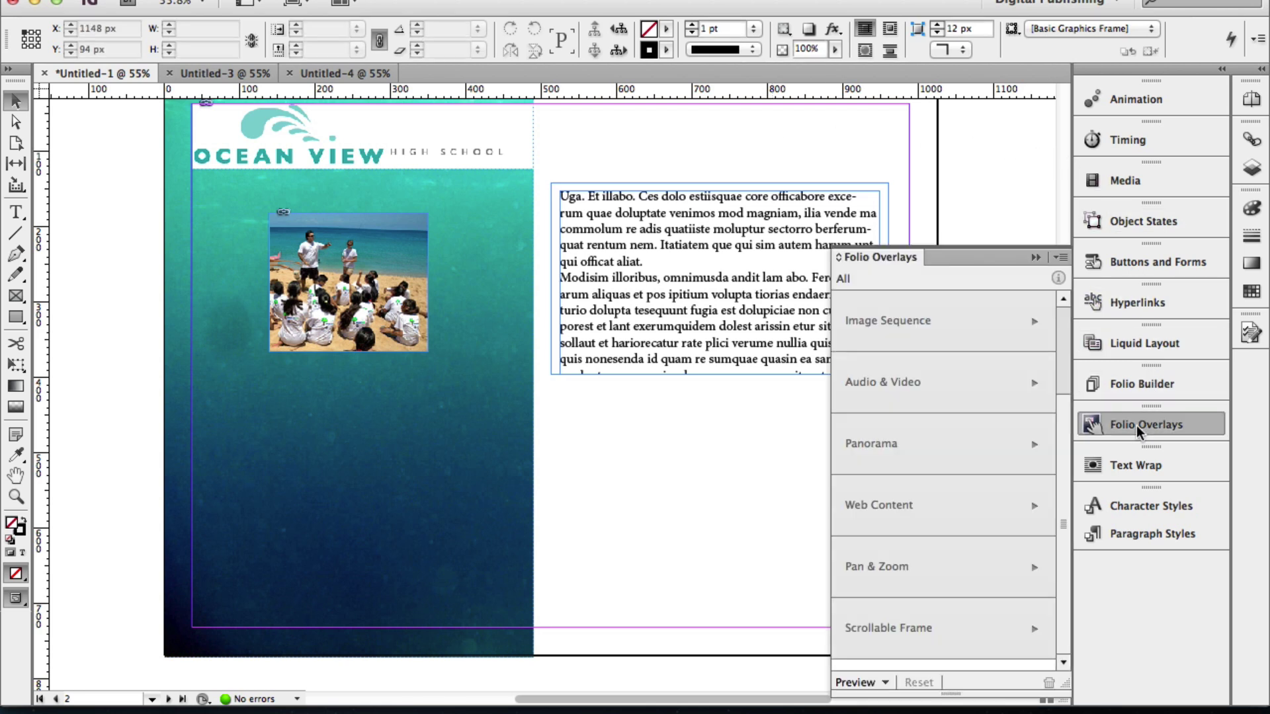
click(1136, 426)
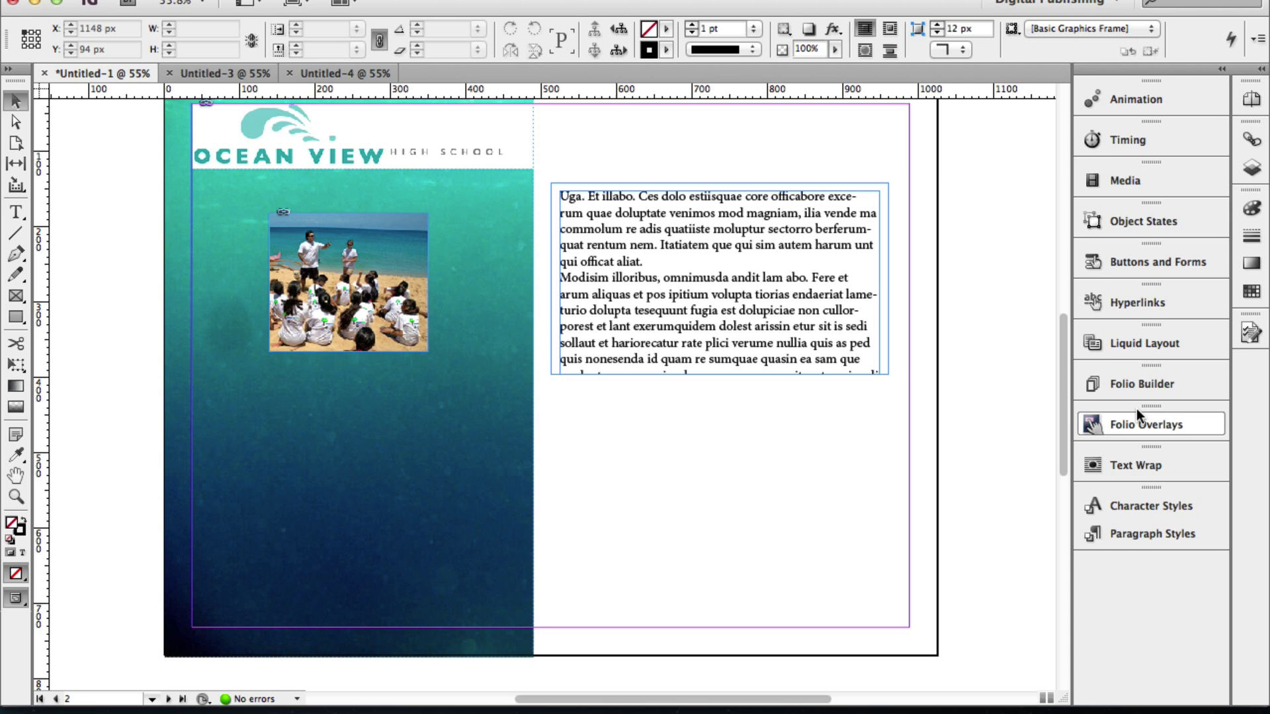
click(1097, 3)
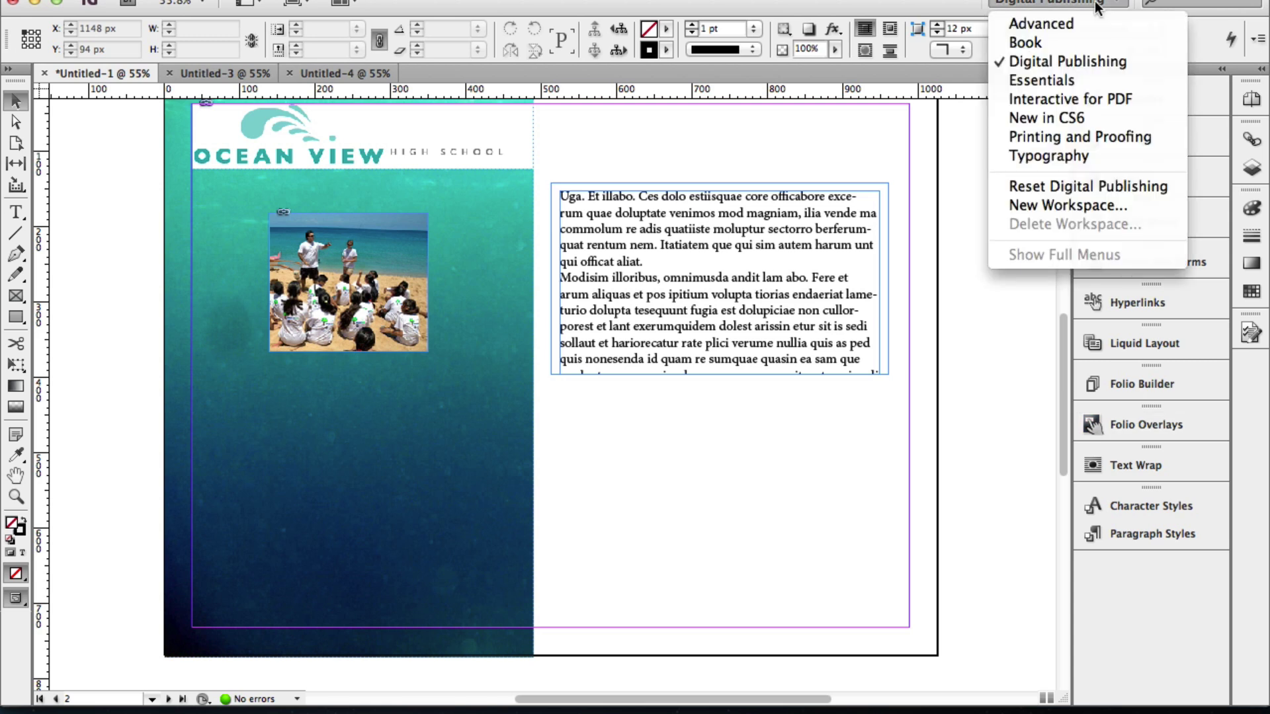
click(1062, 61)
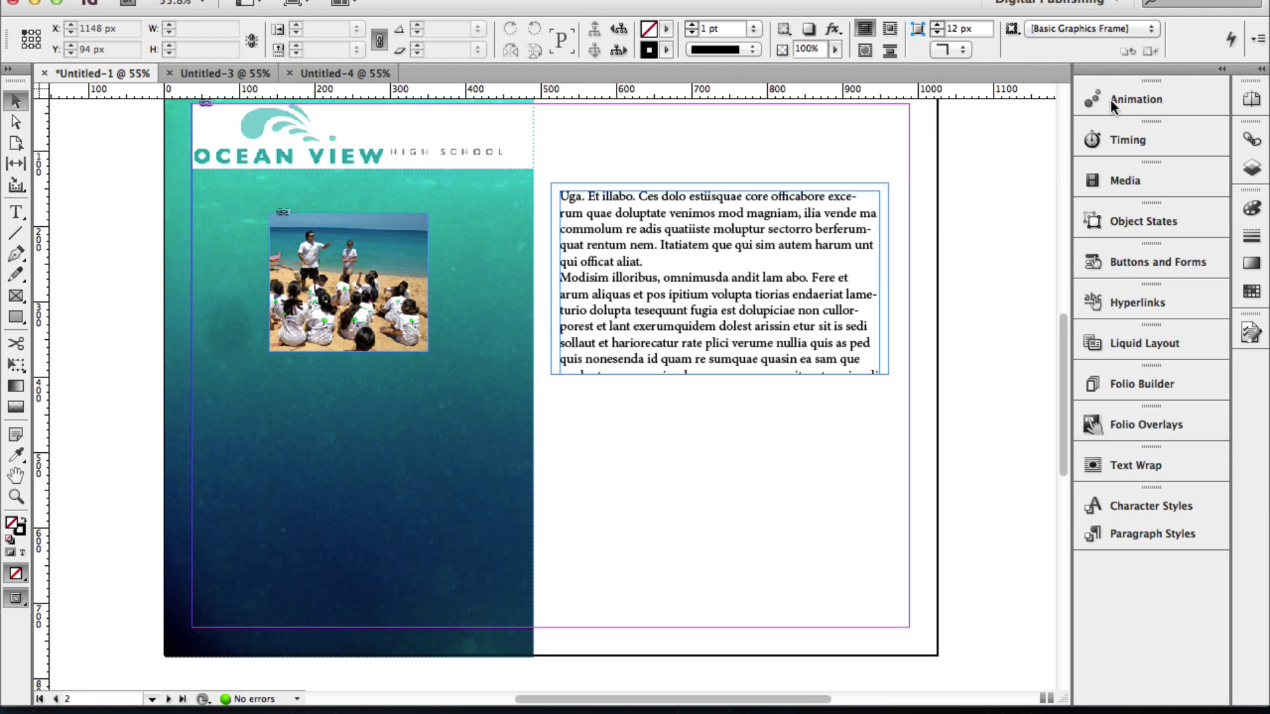
click(1169, 427)
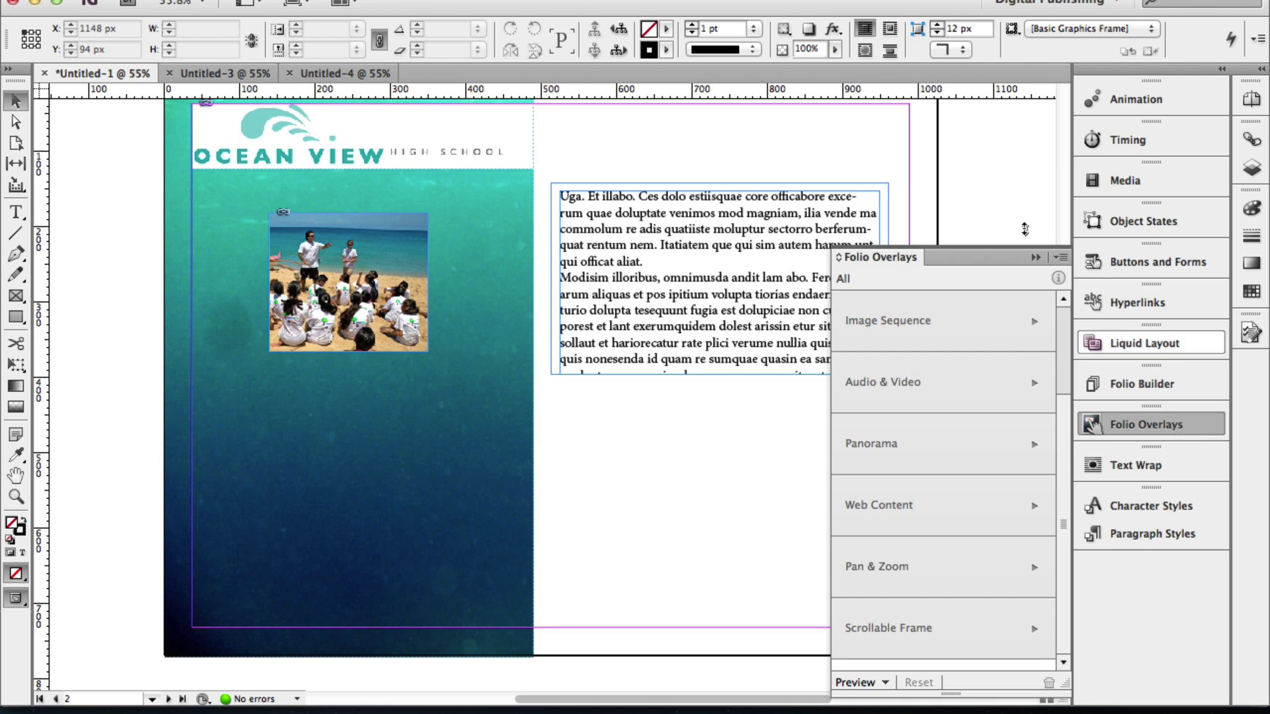
click(625, 2)
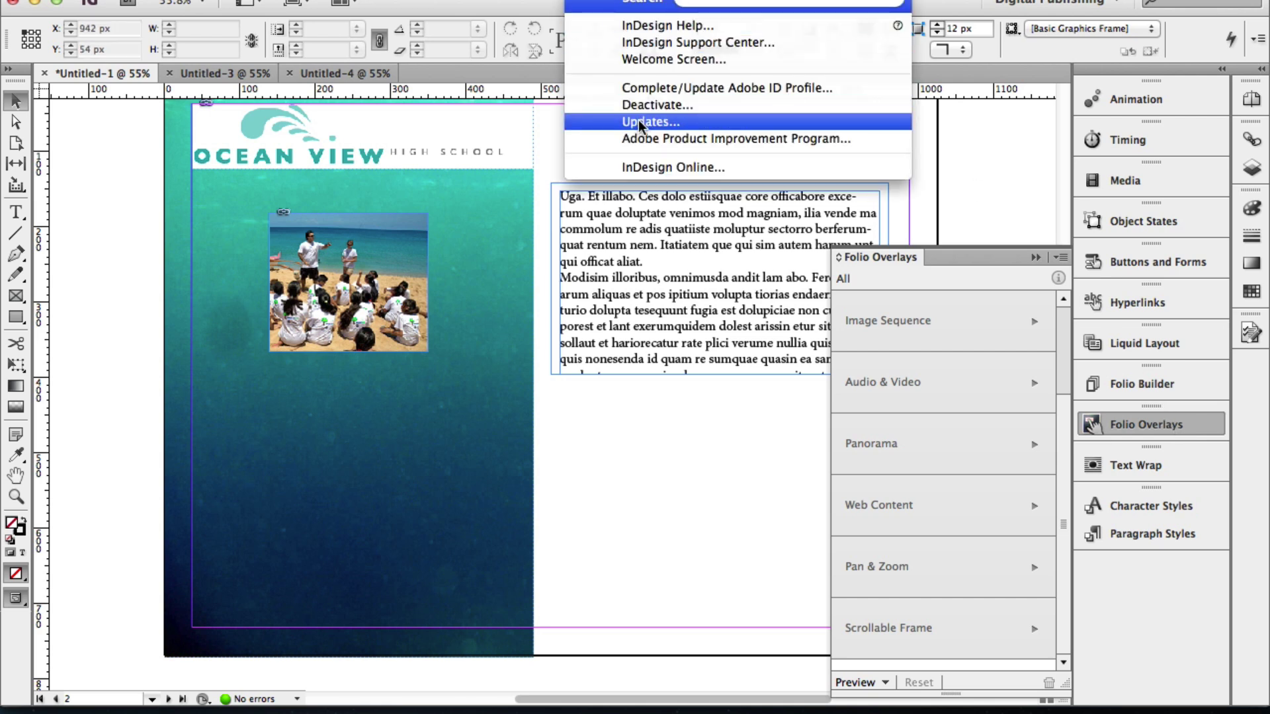
click(633, 24)
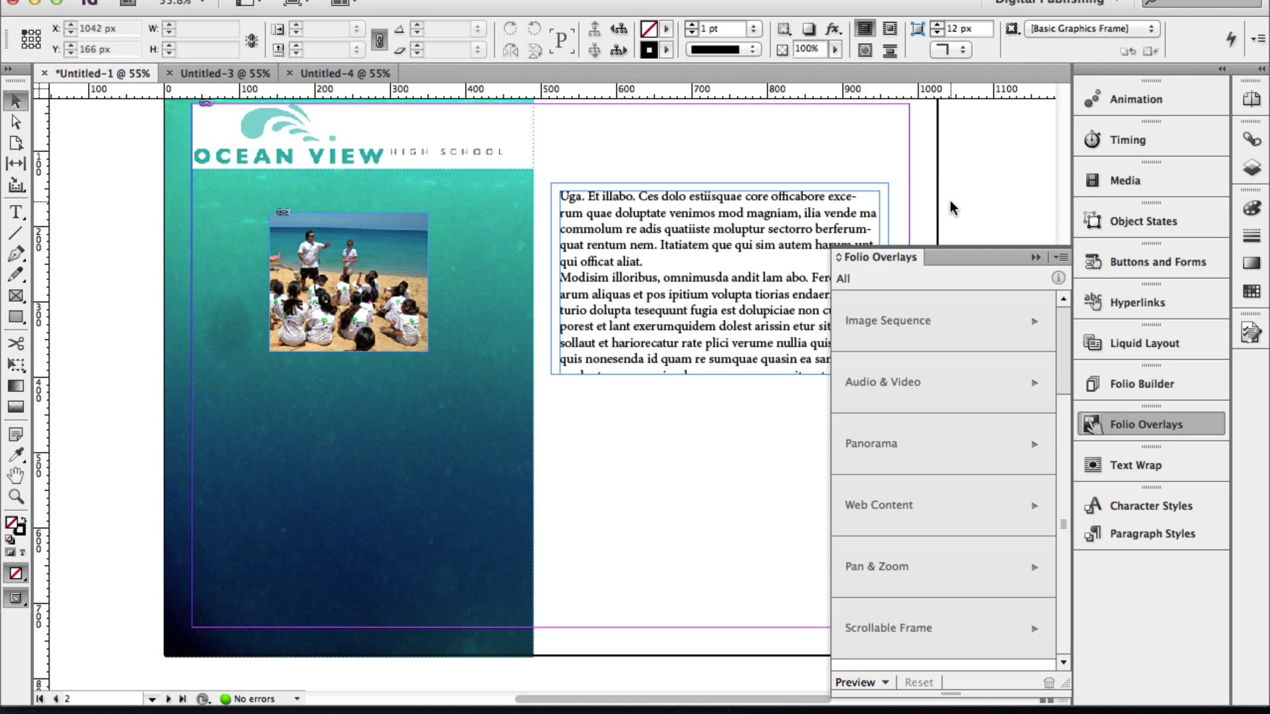
Select the body text frame, apply a Scrollable Frame overlay with Vertical scroll direction
click(1131, 426)
click(1132, 425)
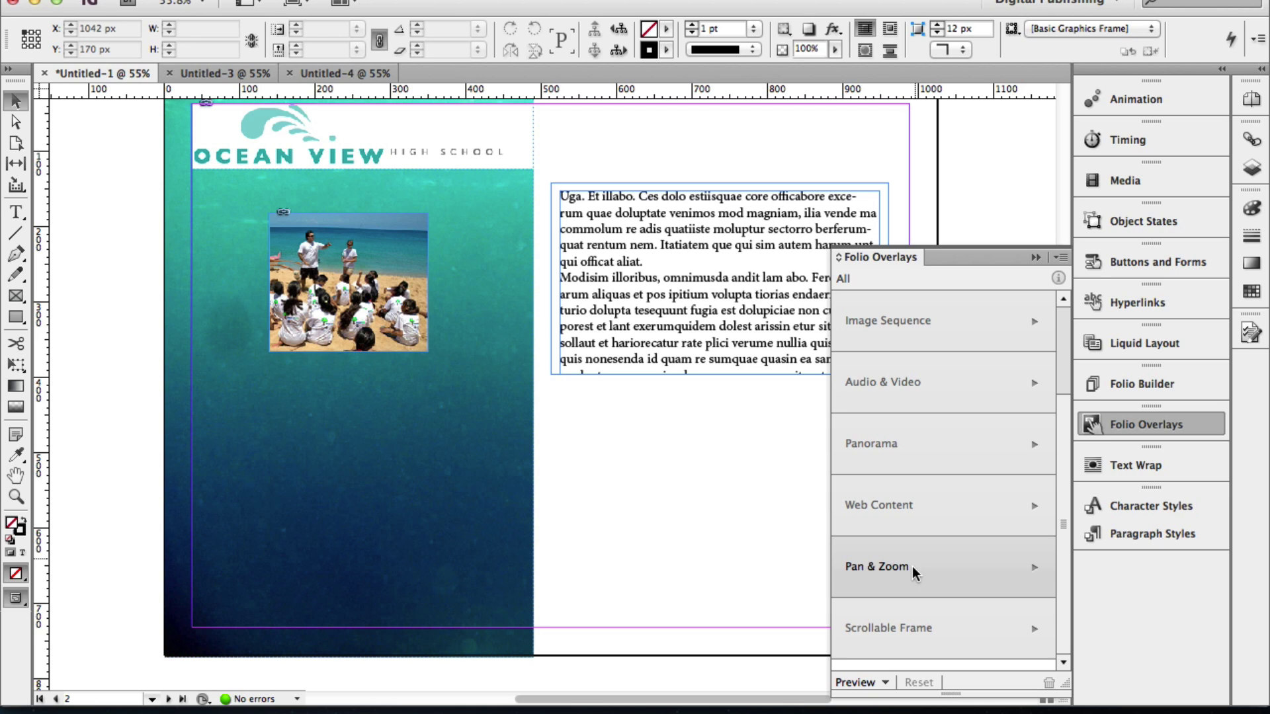
click(716, 279)
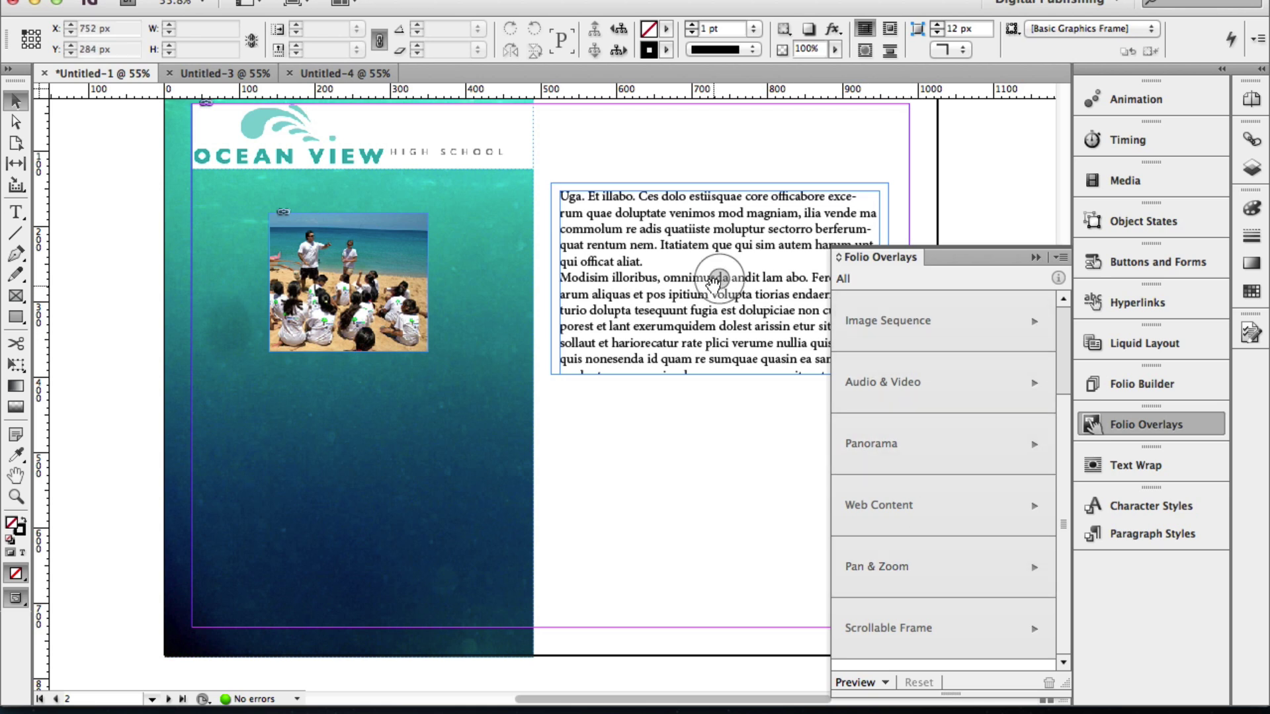
click(599, 311)
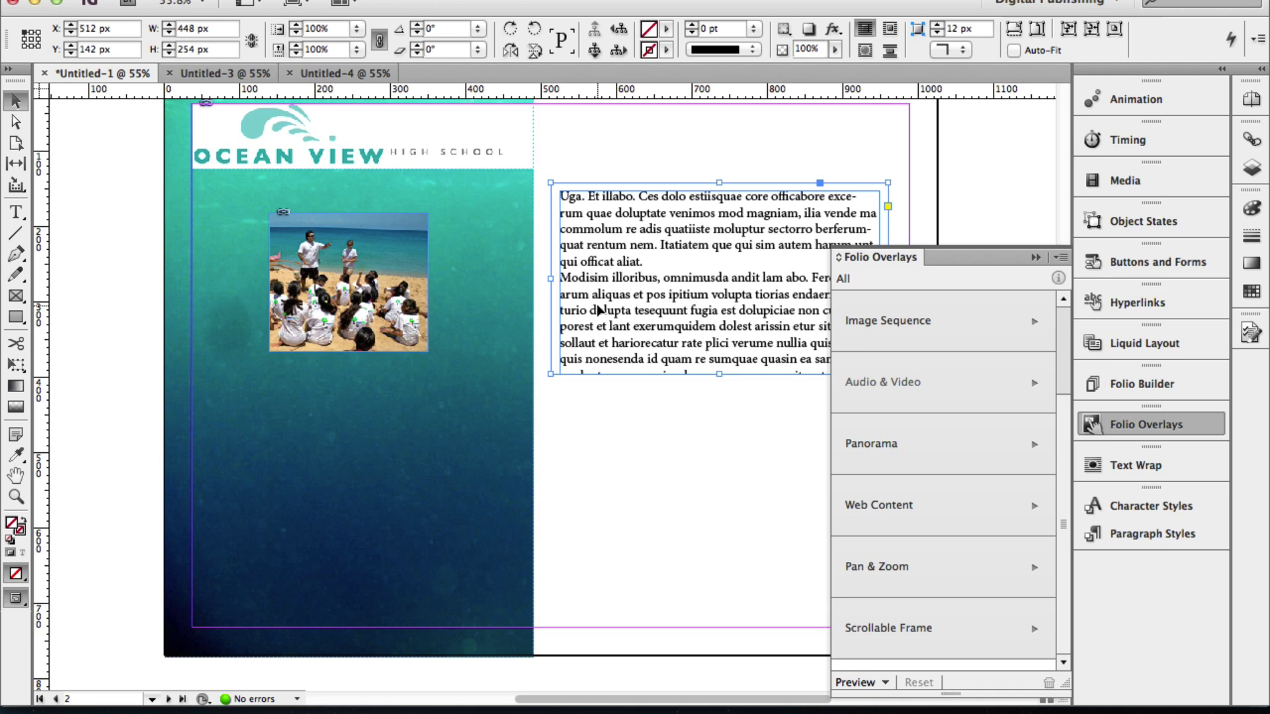
click(719, 279)
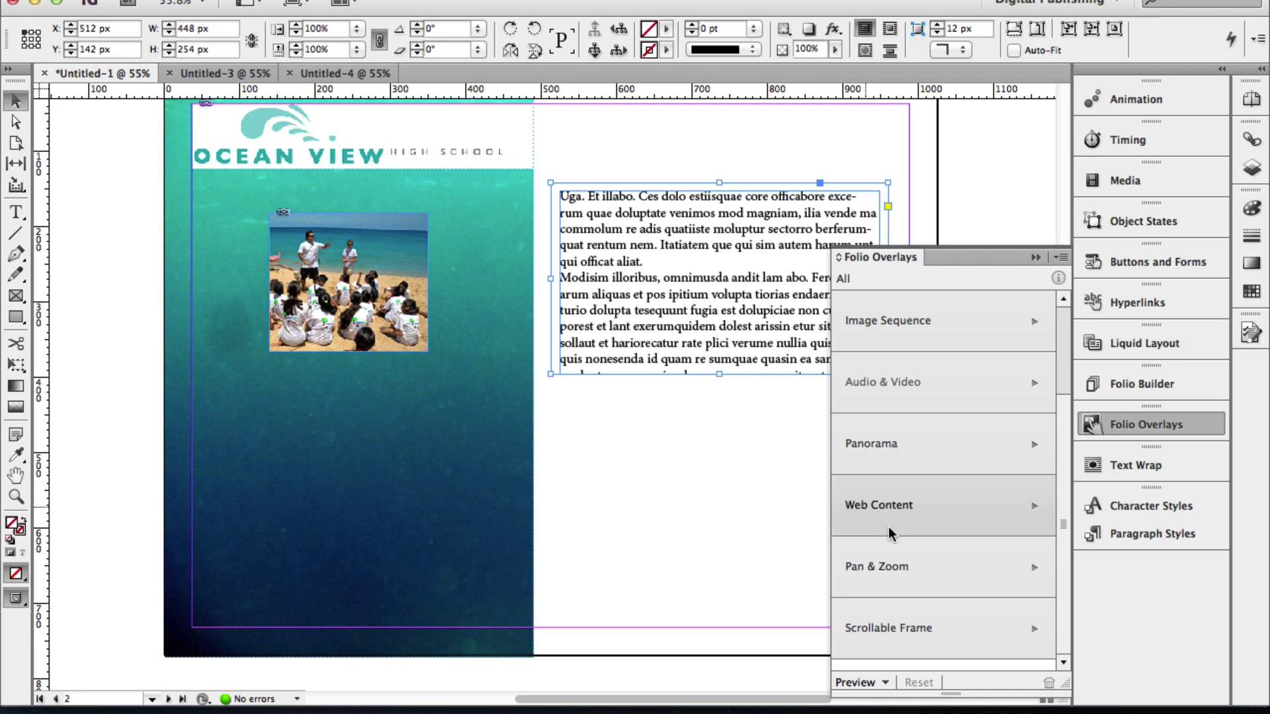
click(915, 631)
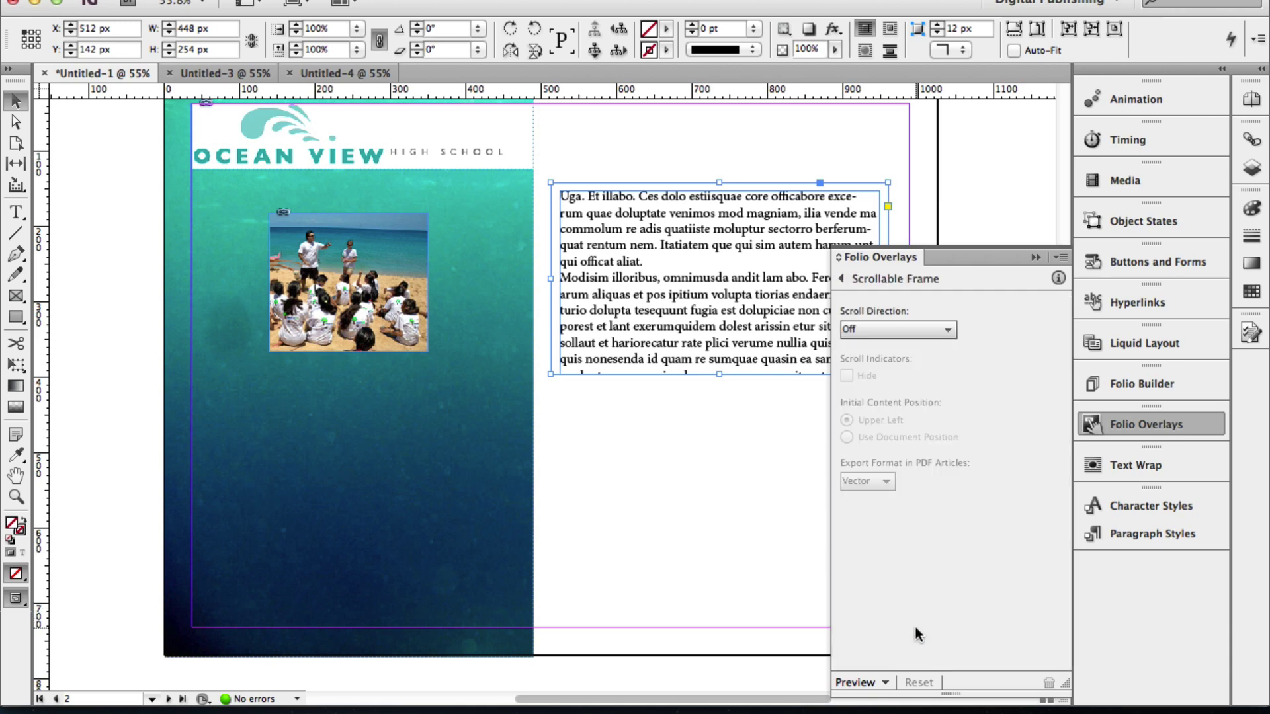
click(935, 332)
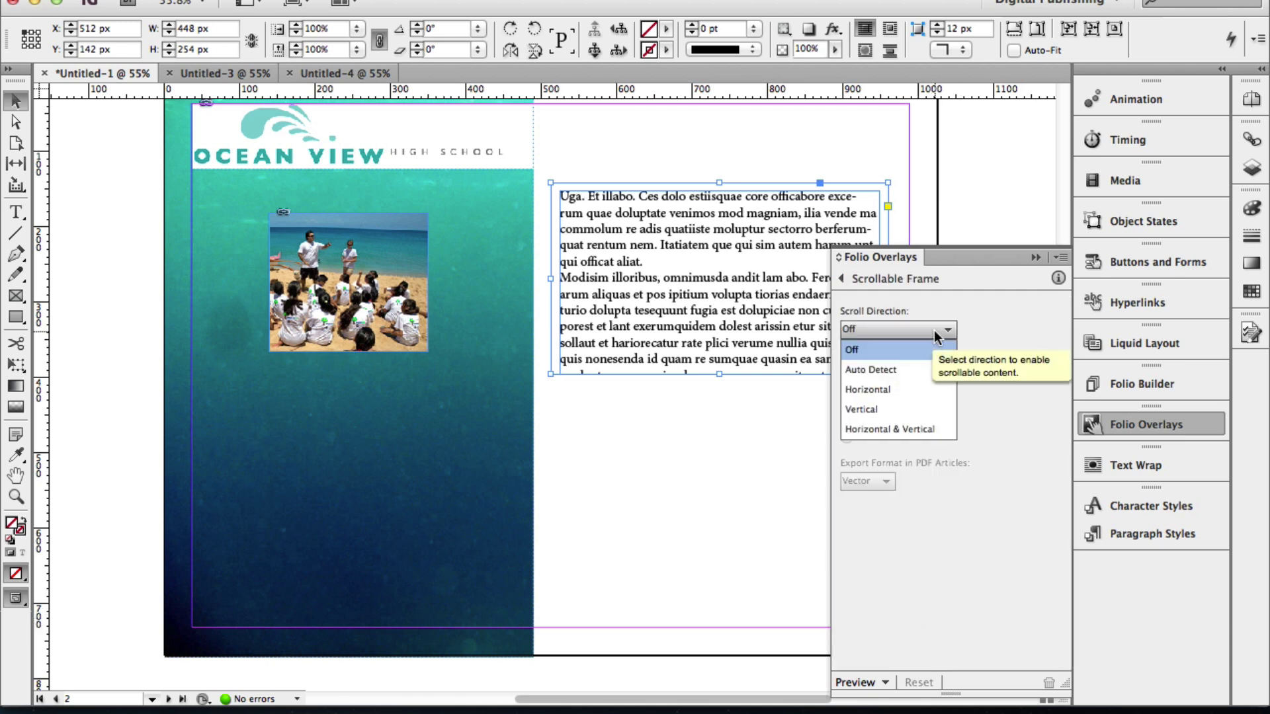
click(862, 410)
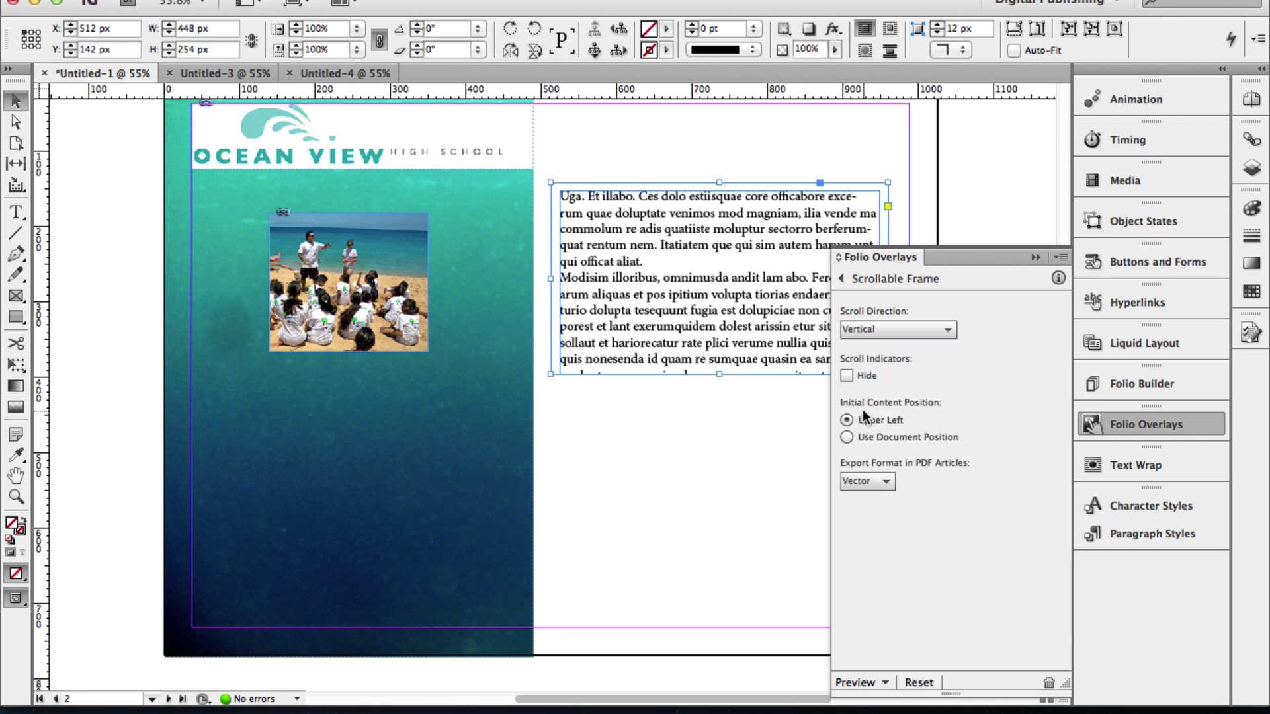
click(1035, 257)
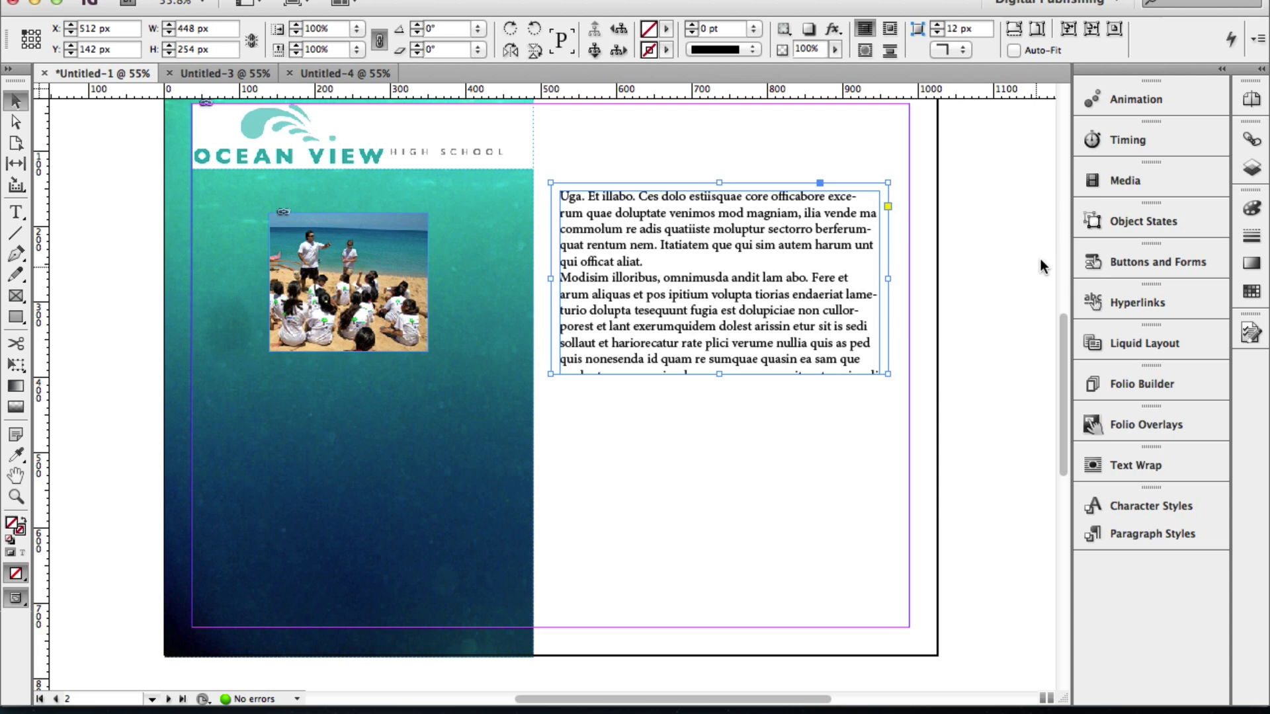
Reopen Folio Overlays and choose Preview on Desktop from the Preview dropdown
click(1099, 424)
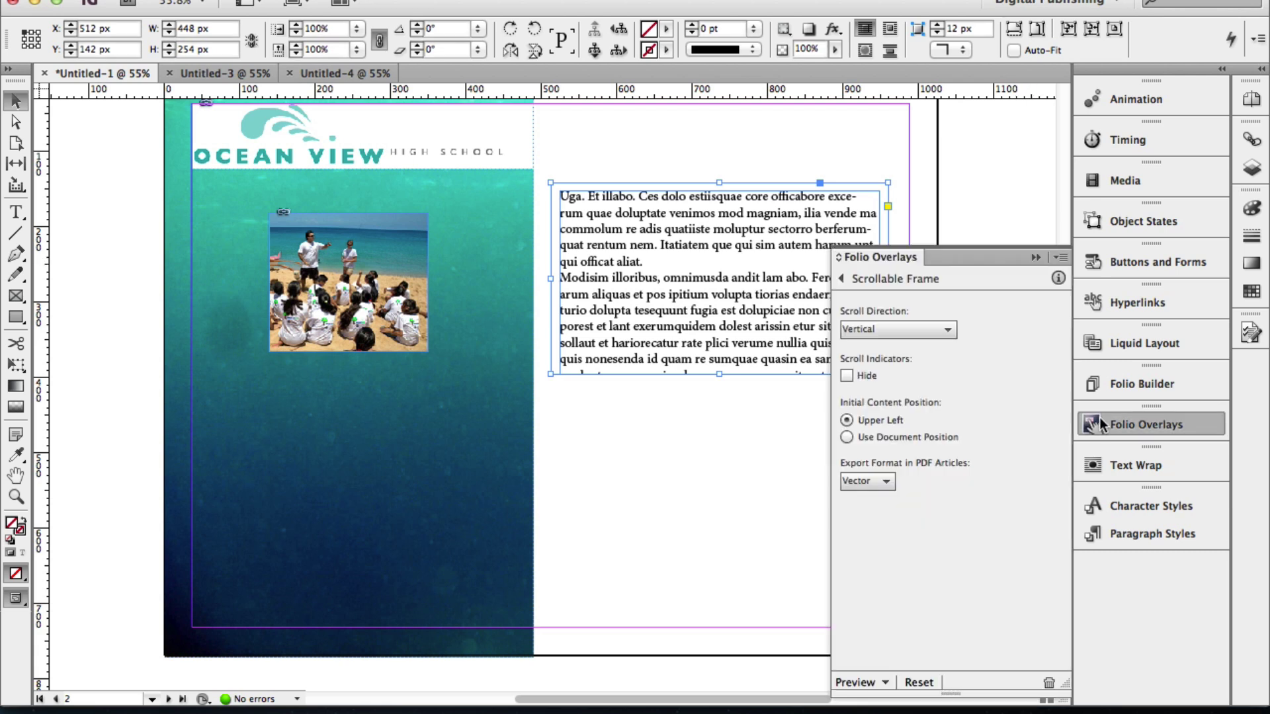
click(887, 688)
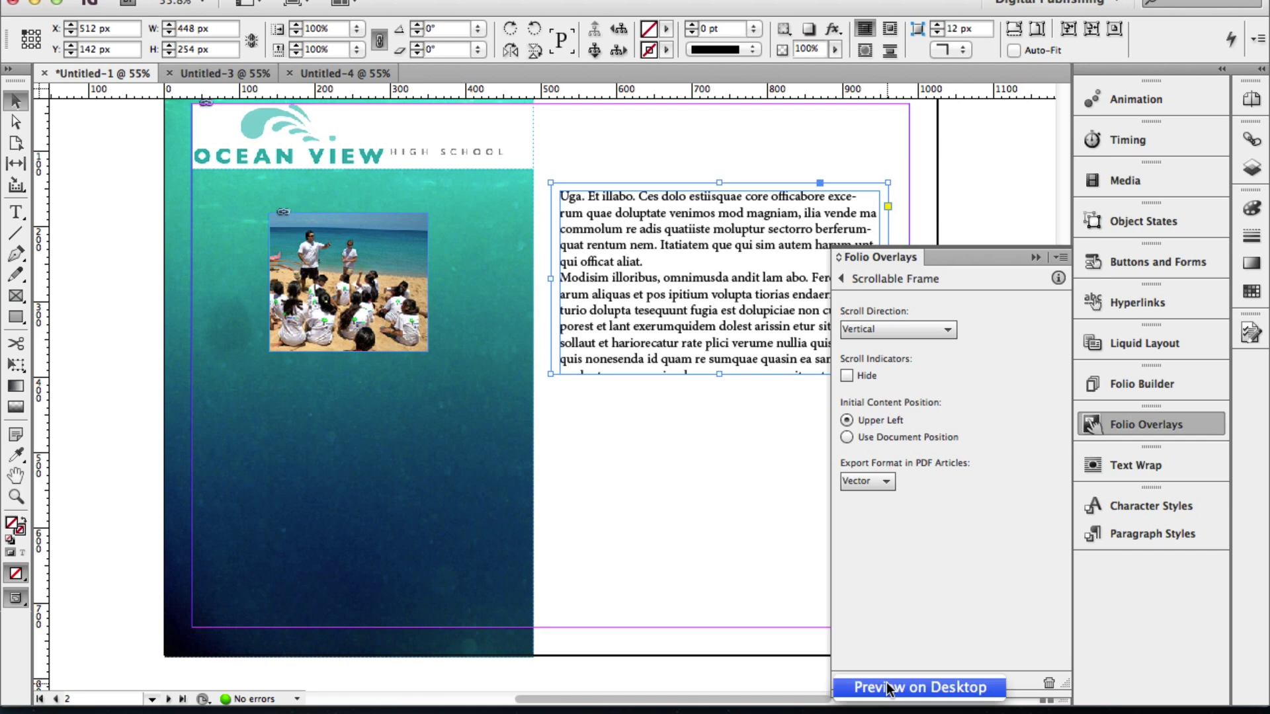
click(887, 687)
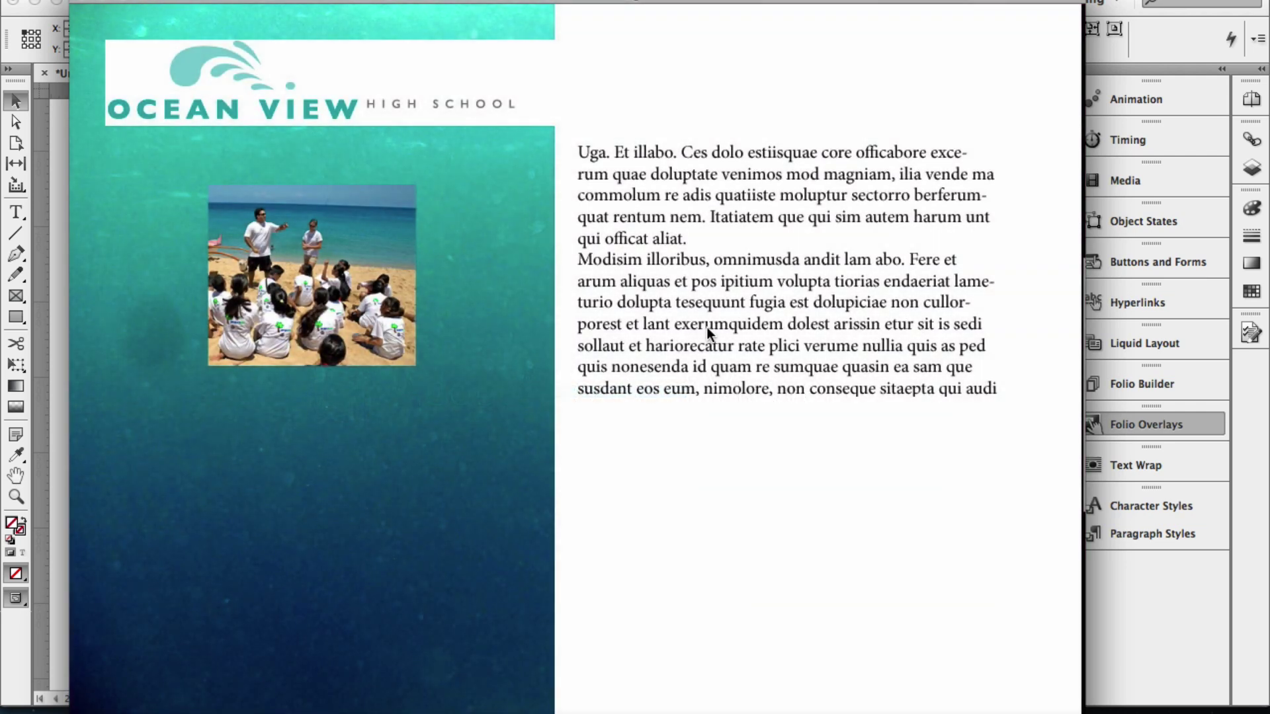
Toggle the viewer's navigation bar, then drag the body text upward to scroll it within its frame
click(722, 245)
click(776, 239)
drag(828, 243, 831, 180)
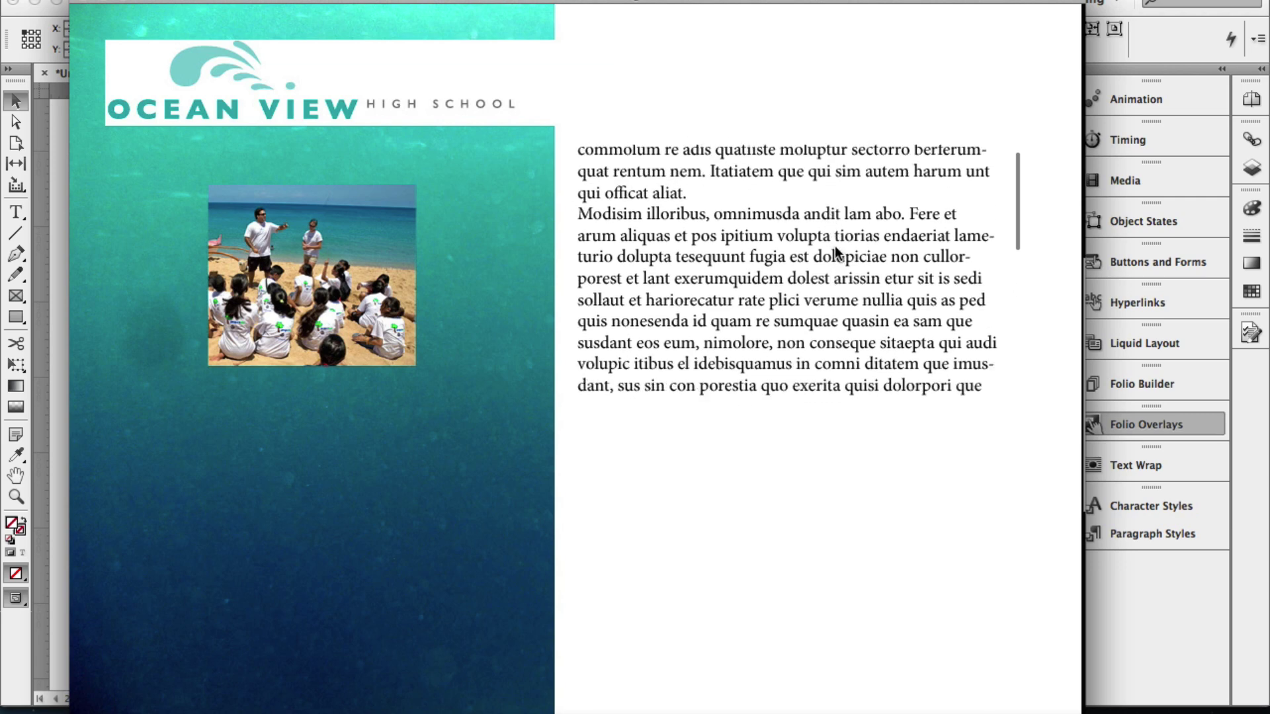
drag(834, 245, 803, 233)
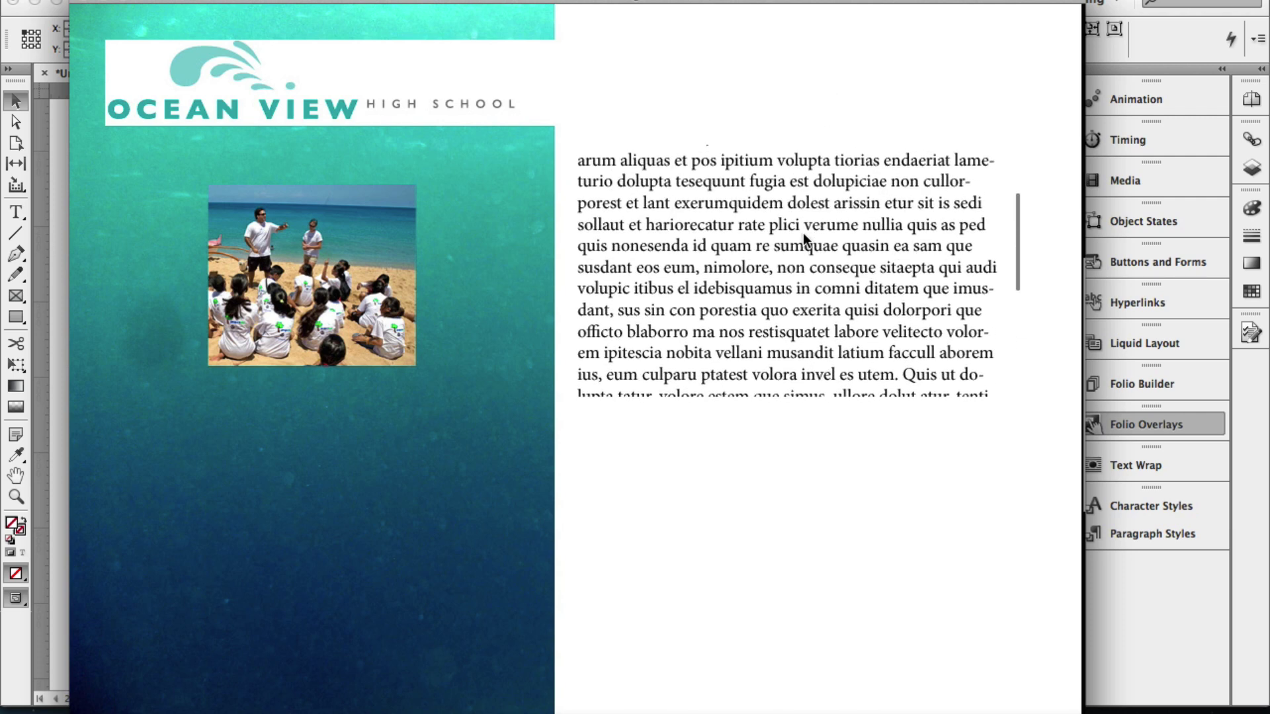
Swipe back to the Fishy Tales page, forward to the beach photo page, then open the viewer's app menu
drag(463, 218, 438, 525)
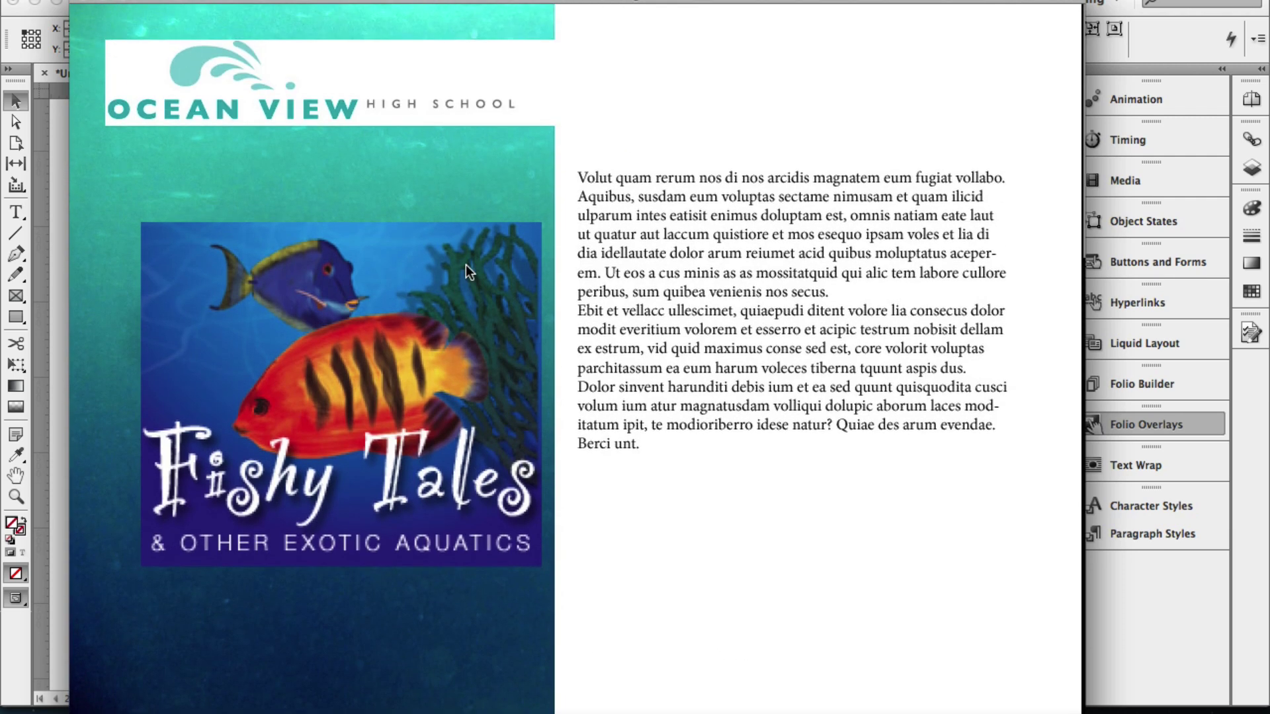
drag(491, 177, 453, 344)
drag(469, 434, 474, 521)
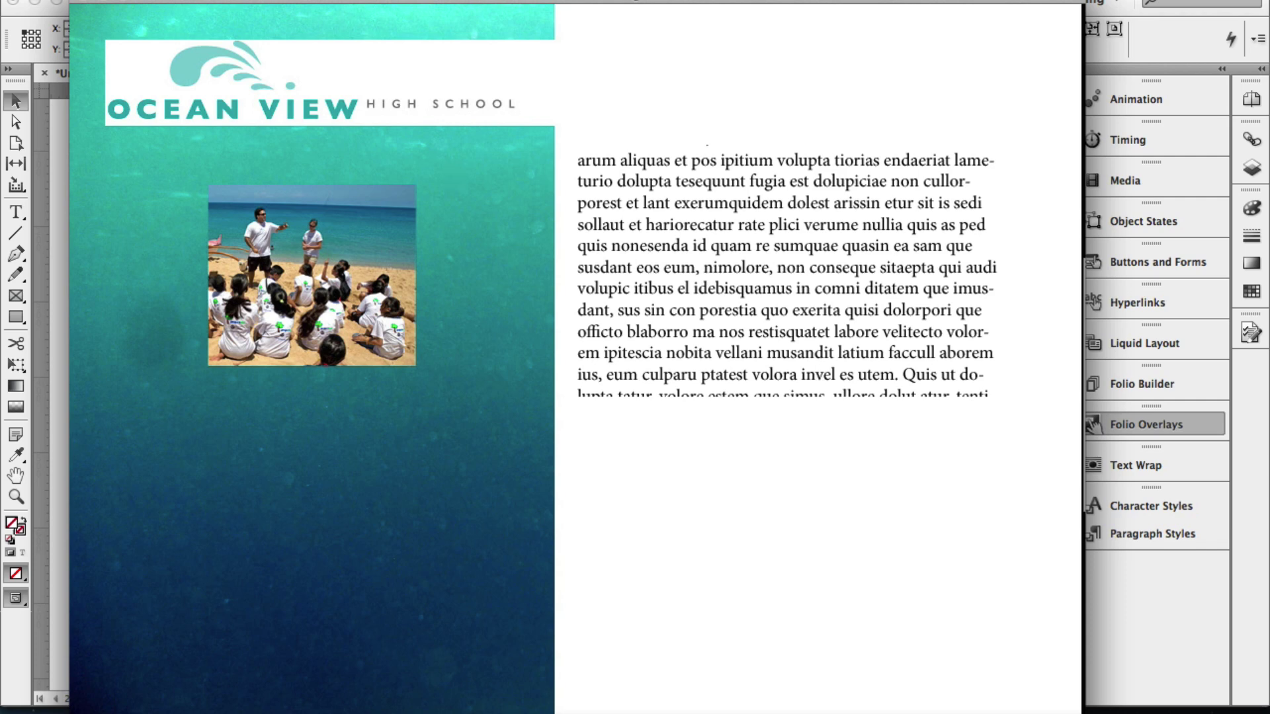
click(170, 1)
Quit Content Viewer, close the Folio Overlays panel, and switch back to the Selection tool
click(170, 93)
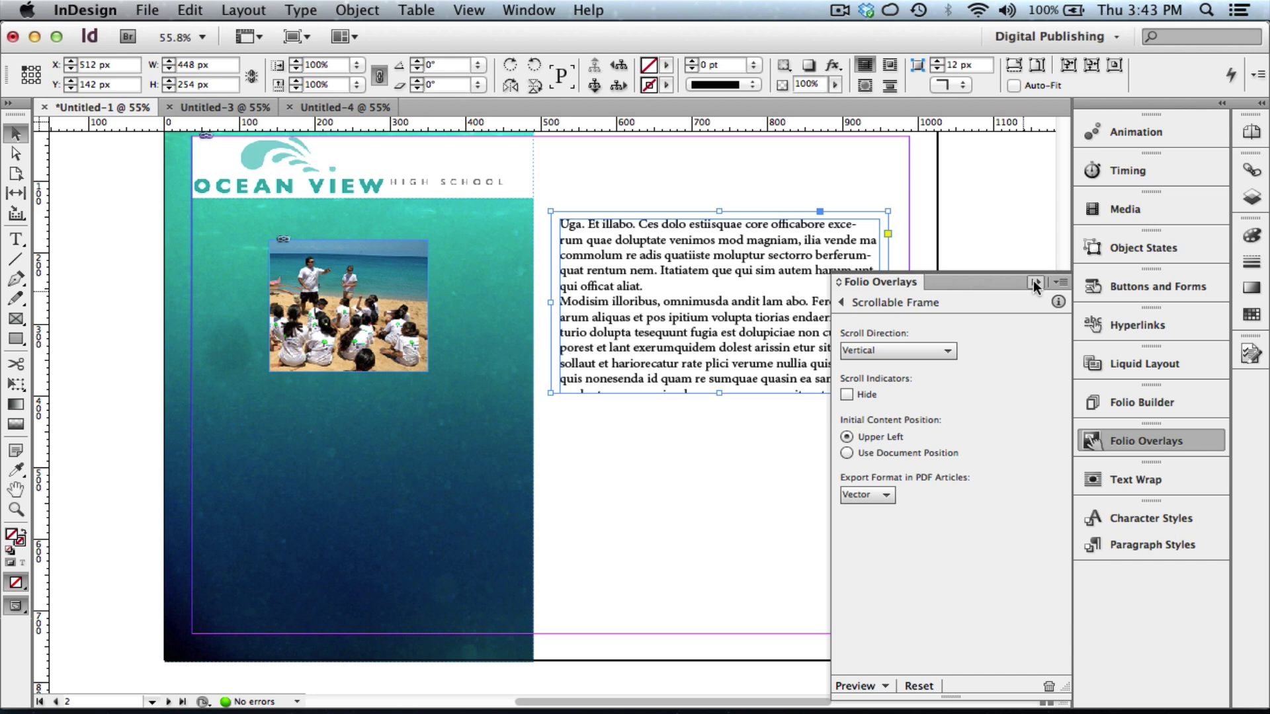
click(15, 320)
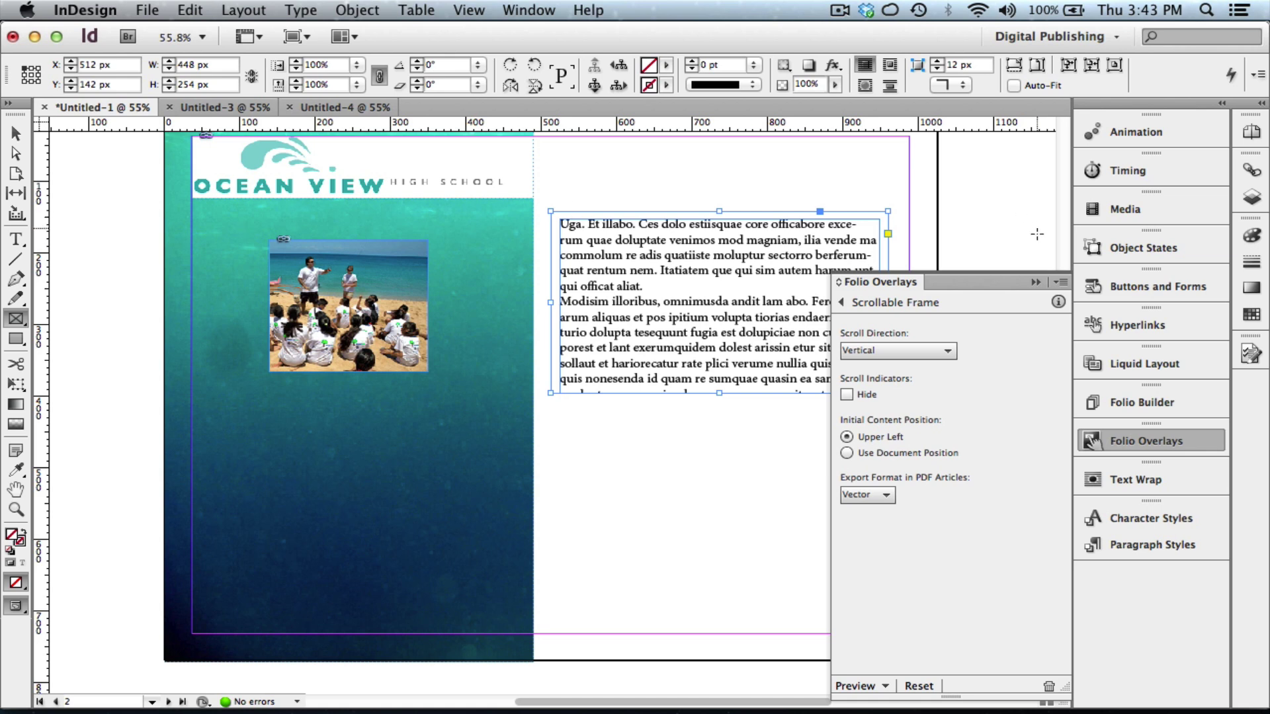
click(1036, 282)
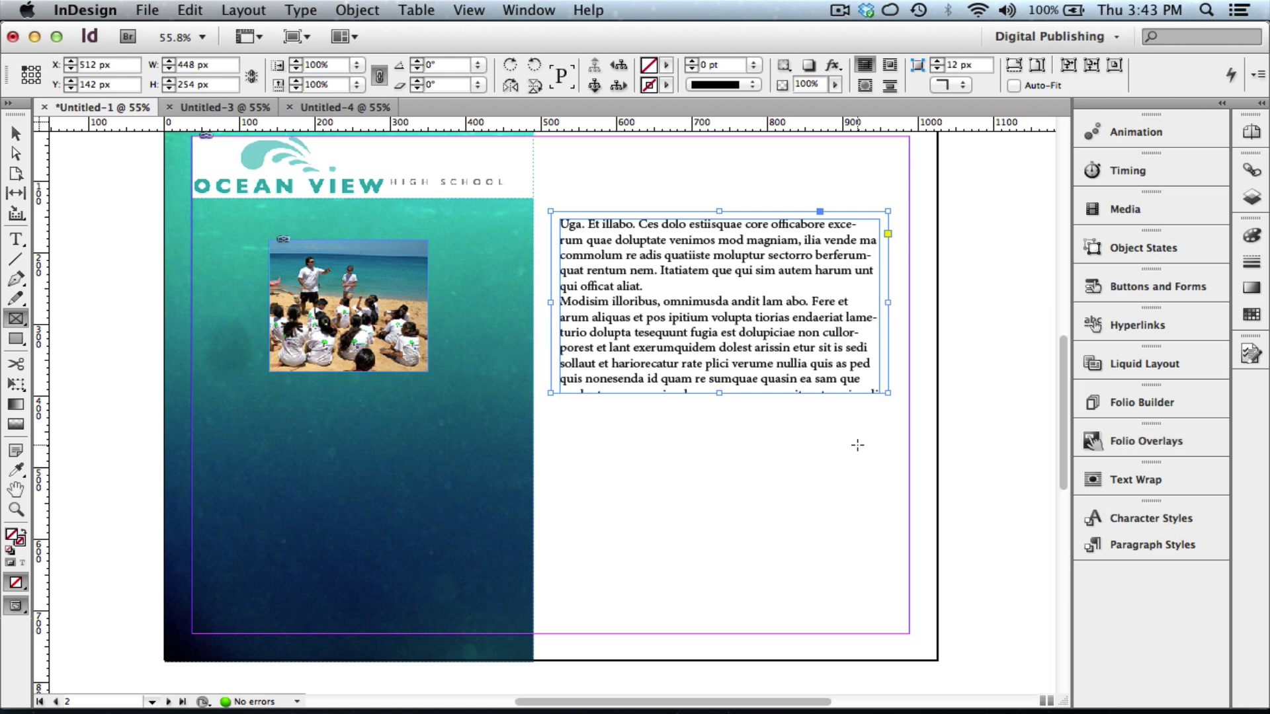
click(17, 134)
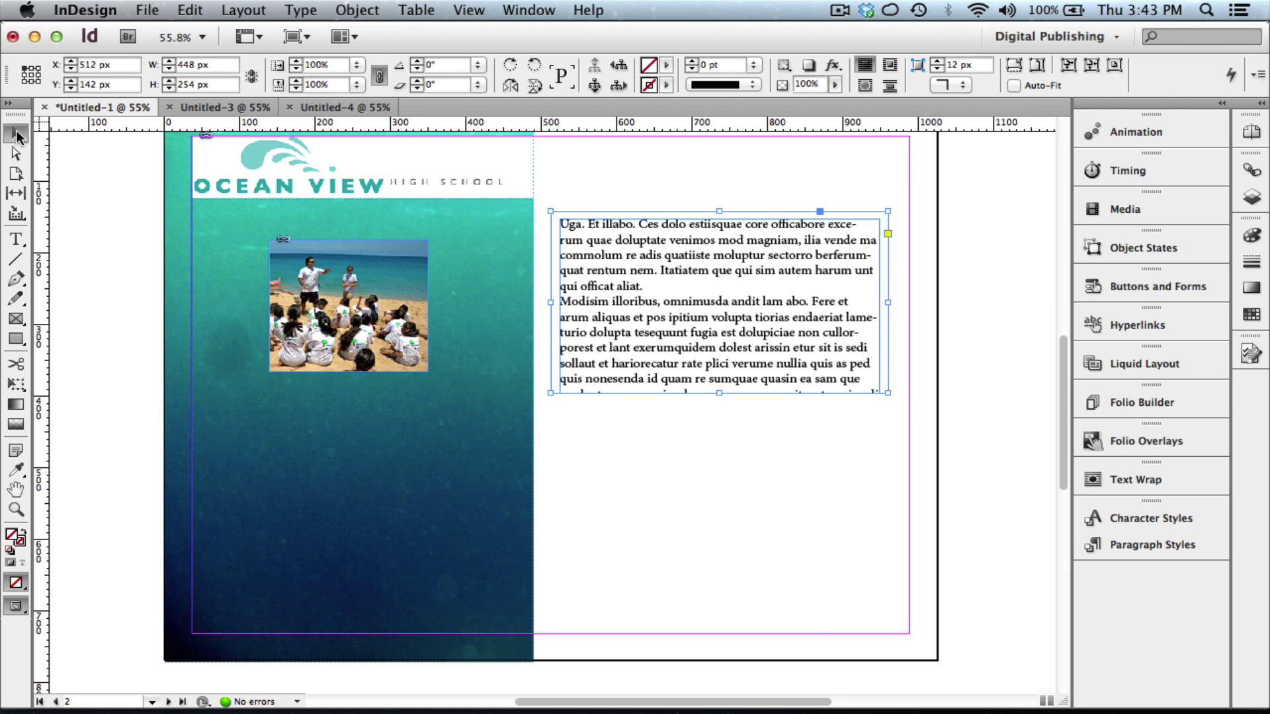